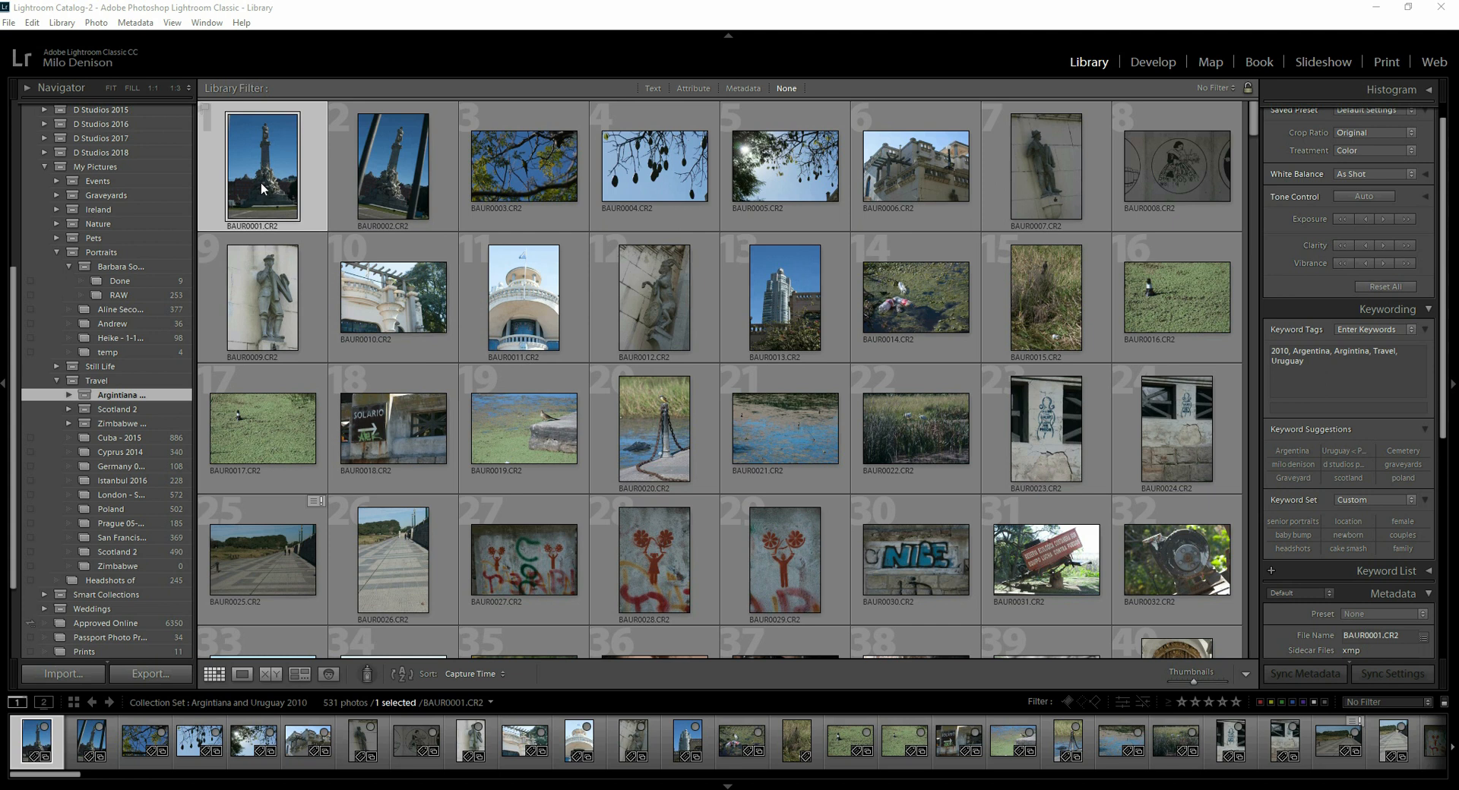
Add the keyword Blue Sky to the keyword tags of photo BAUR0002.CR2.
{"action": "left_click", "coordinate": [358, 170]}
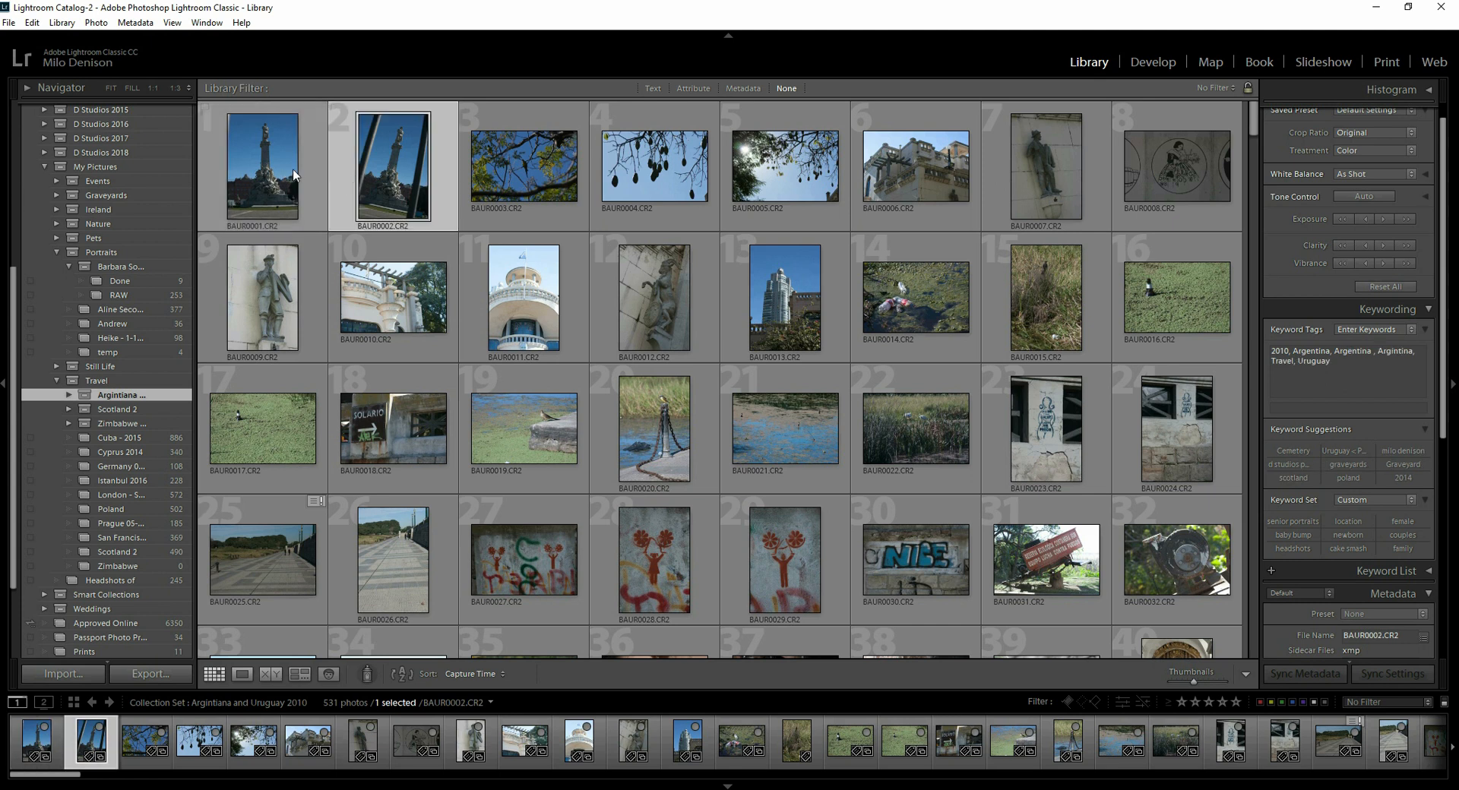
{"action": "left_click", "coordinate": [1385, 369]}
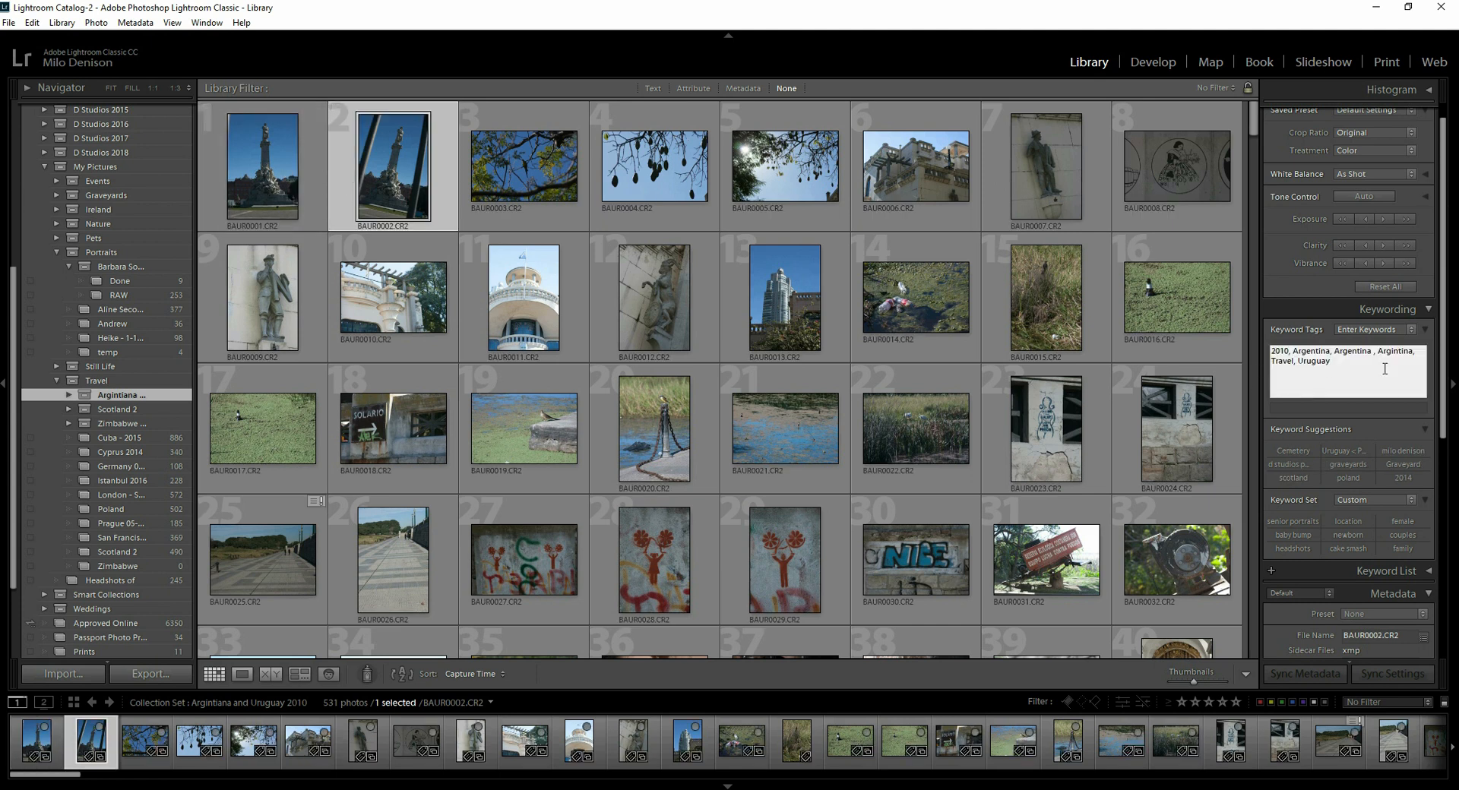
{"action": "type", "text": "blue Sky"}
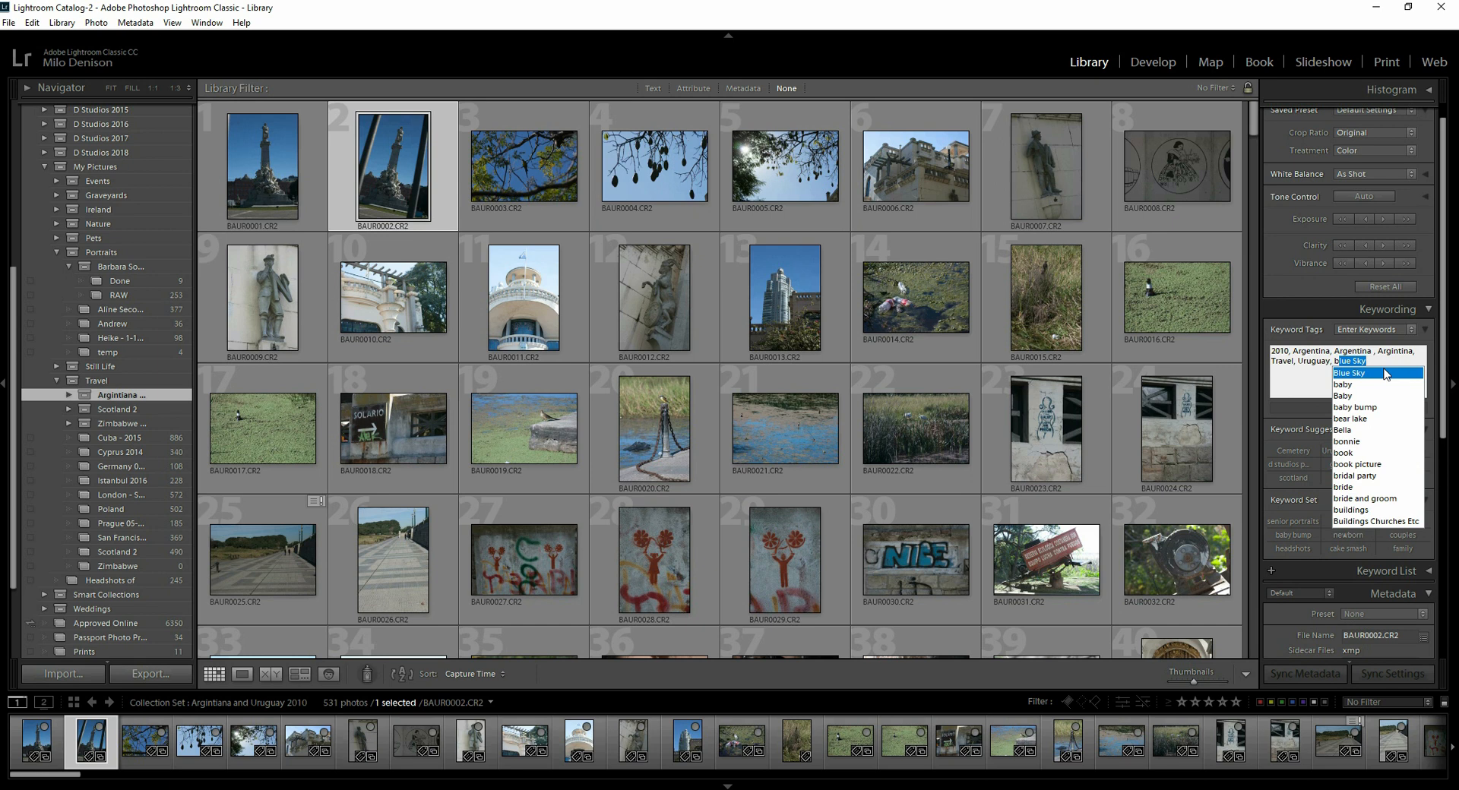
{"action": "left_click", "coordinate": [1385, 373]}
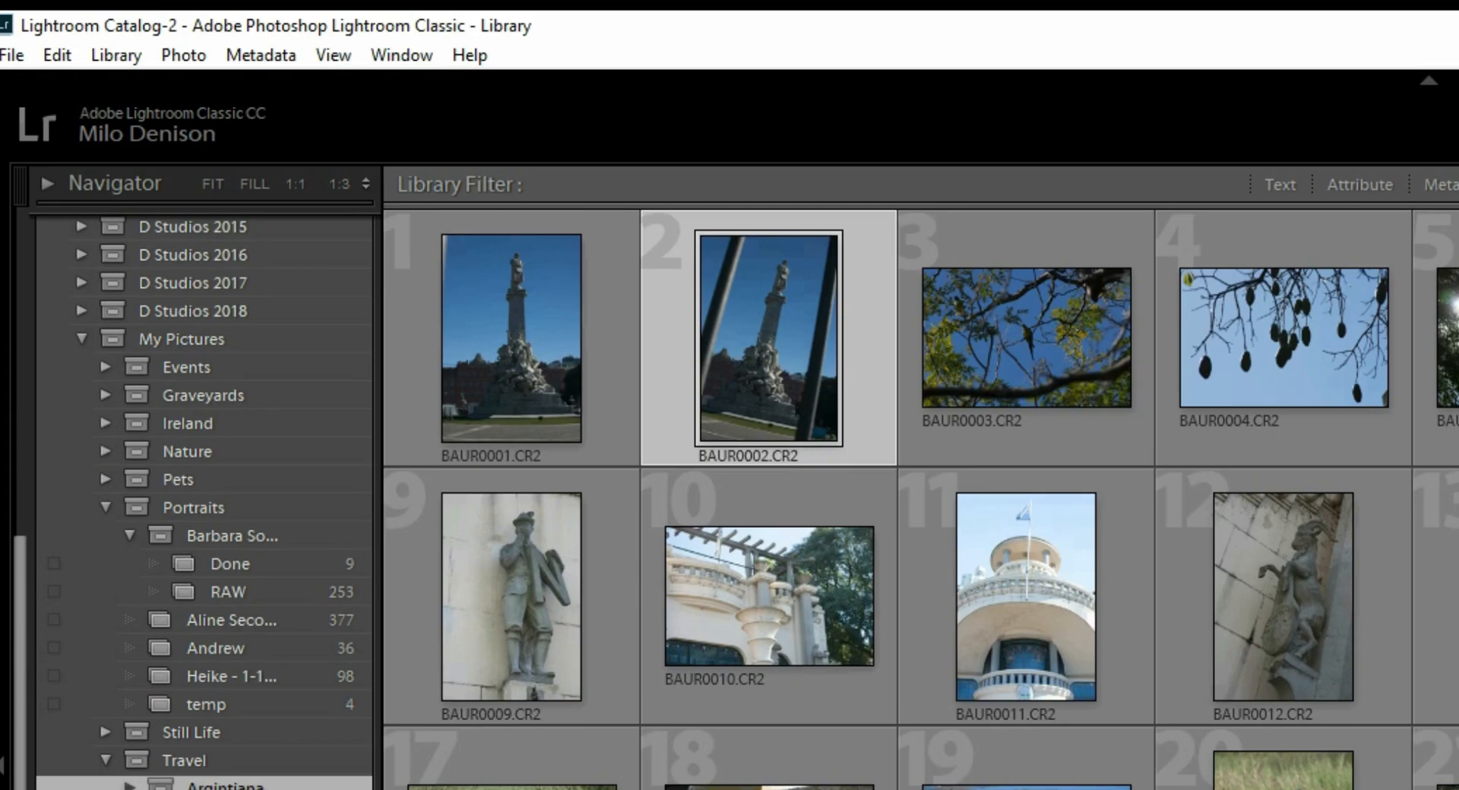
Hide the Library toolbar and show it again.
{"action": "left_click", "coordinate": [334, 61]}
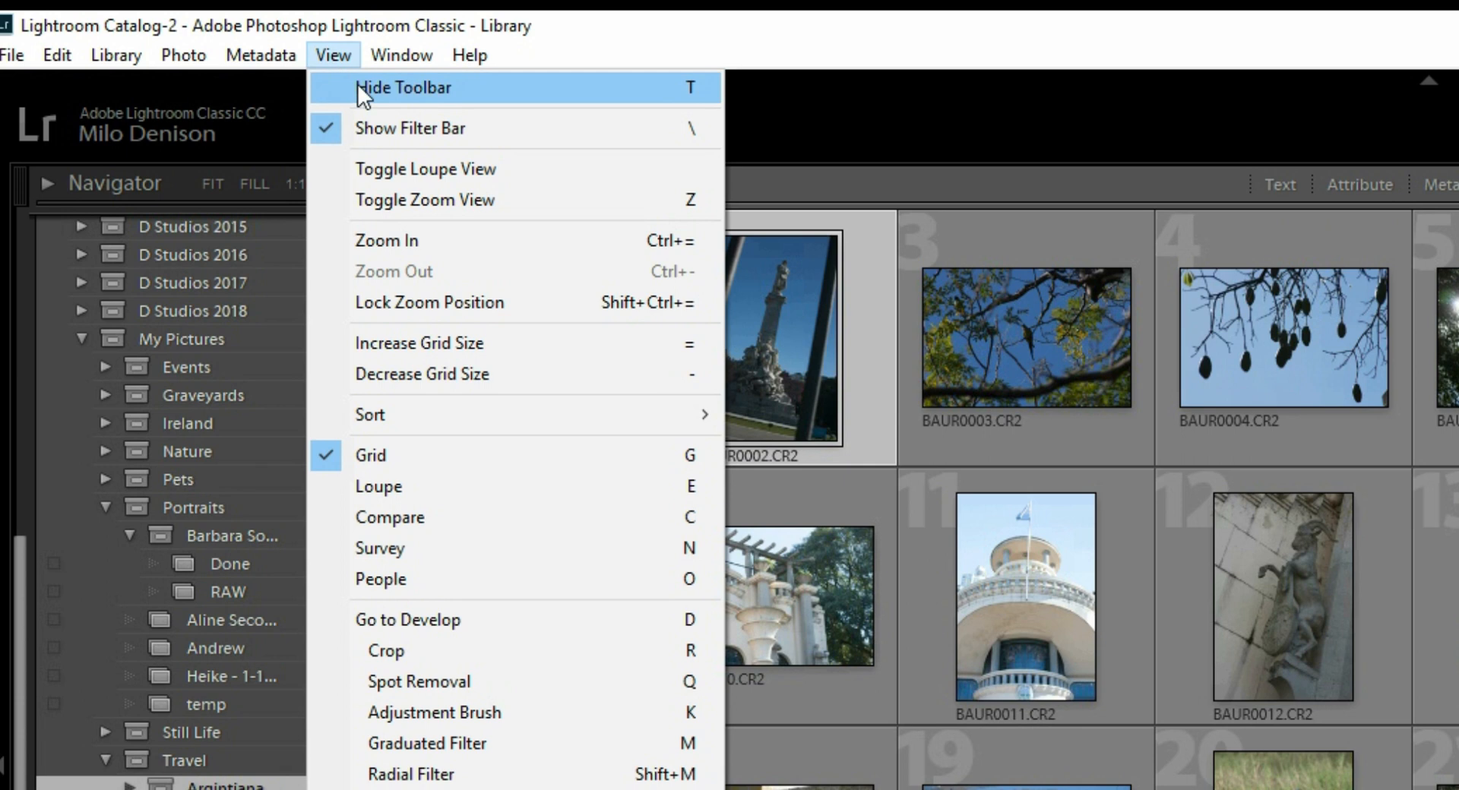
{"action": "left_click", "coordinate": [357, 86]}
{"action": "left_click", "coordinate": [333, 55]}
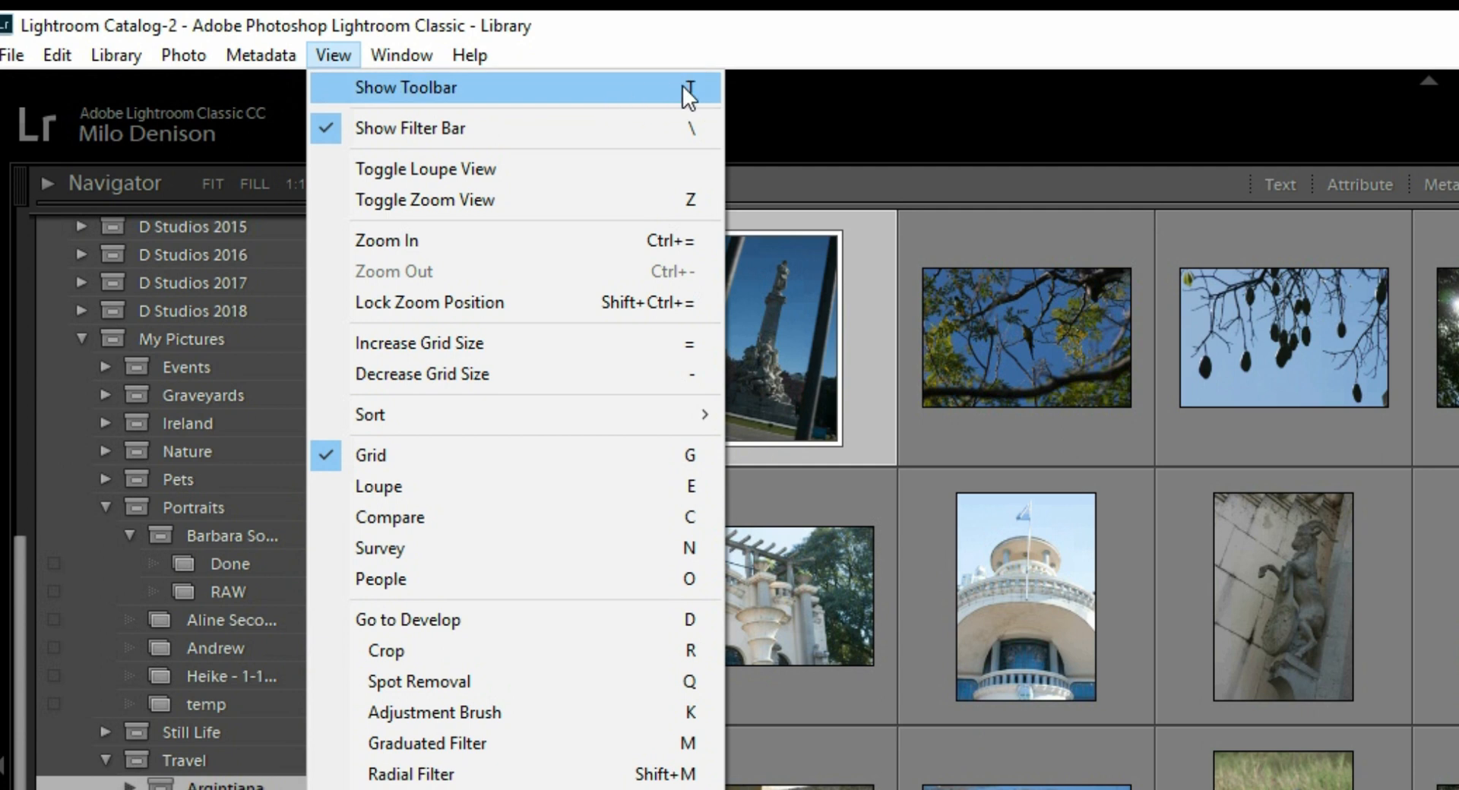
{"action": "left_click", "coordinate": [627, 88]}
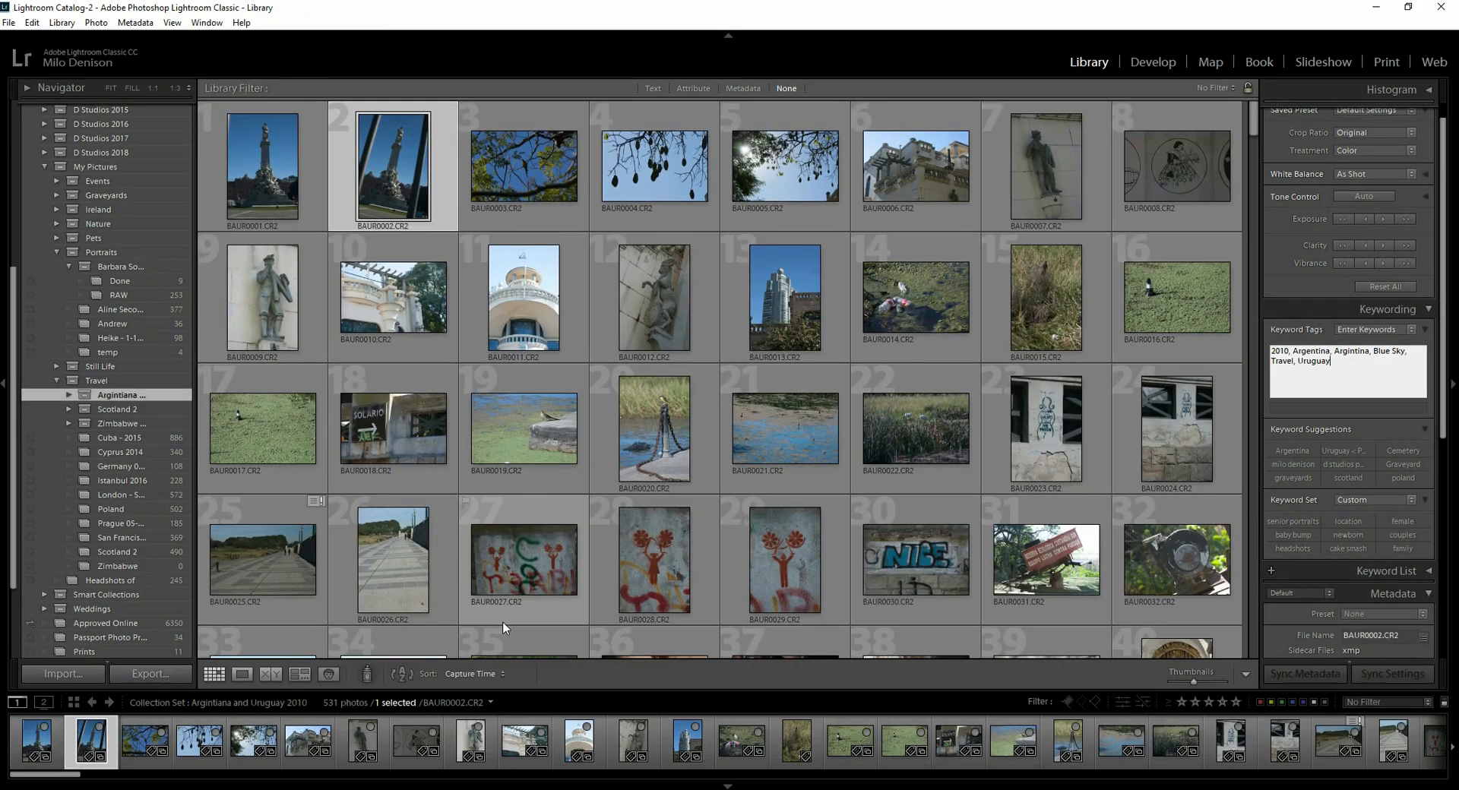
Activate the Painter tool and set it to paint keywords with the keyword Blue Sky.
{"action": "left_click", "coordinate": [366, 678]}
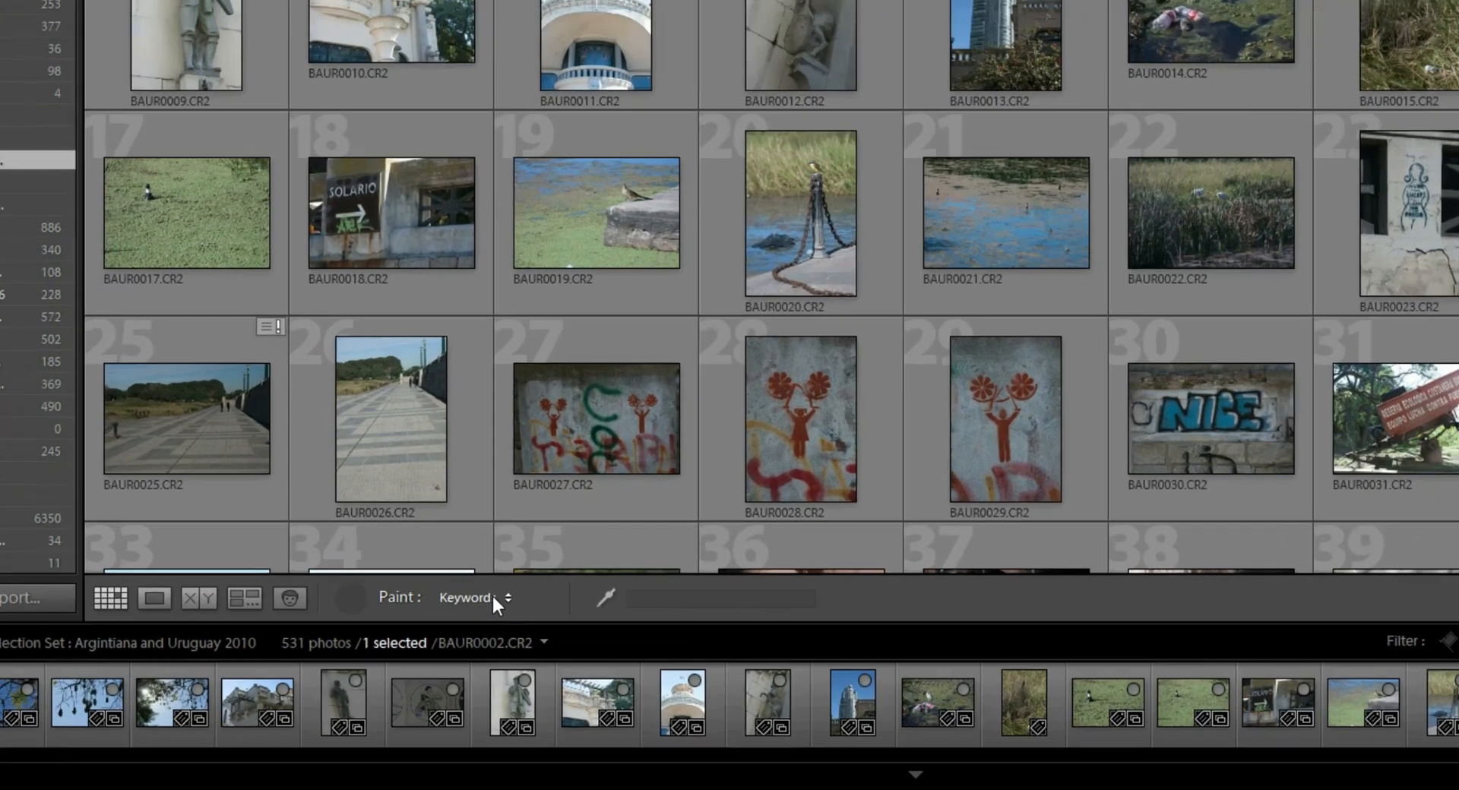
{"action": "left_click", "coordinate": [470, 643]}
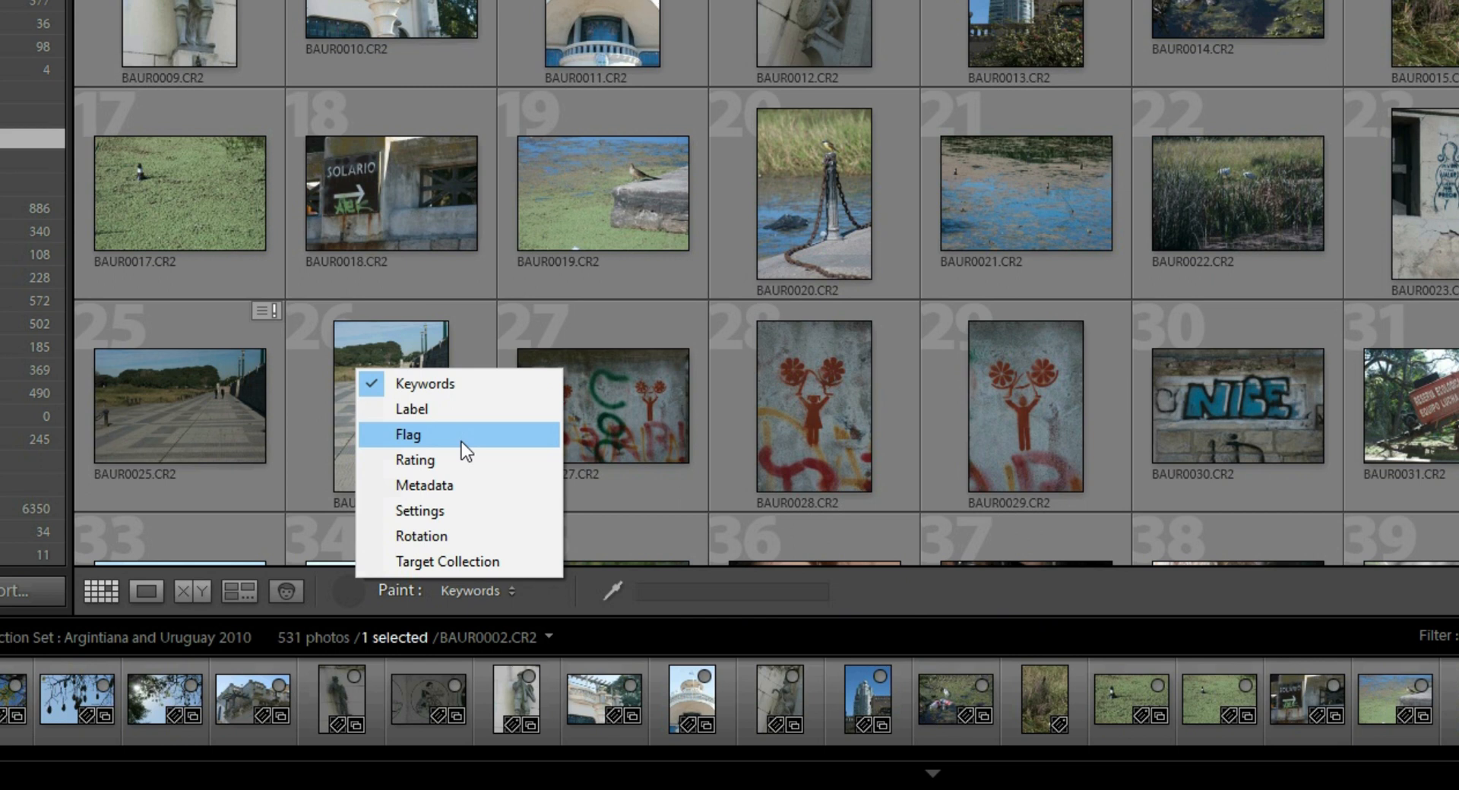
{"action": "left_click", "coordinate": [467, 384]}
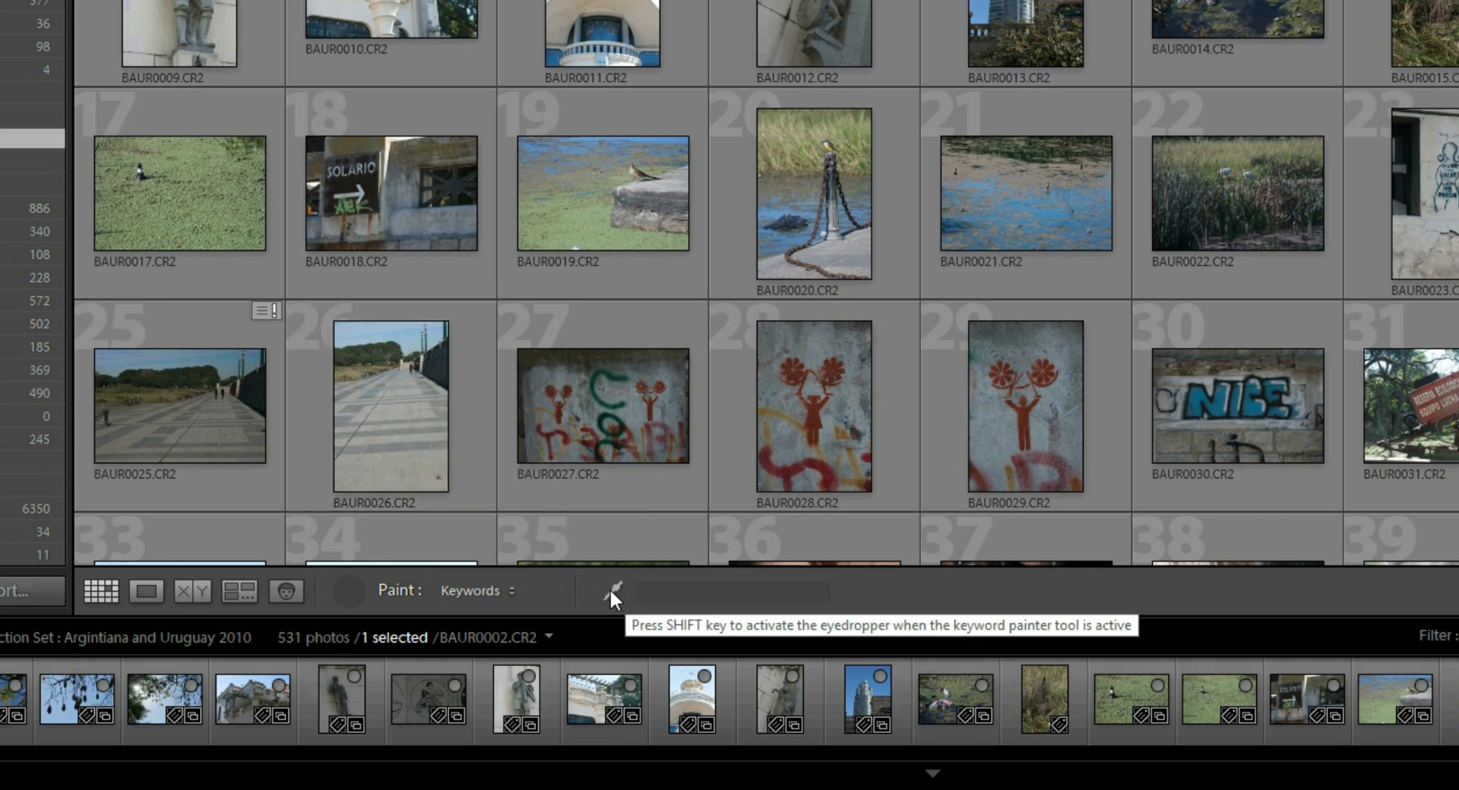
{"action": "left_click", "coordinate": [647, 591]}
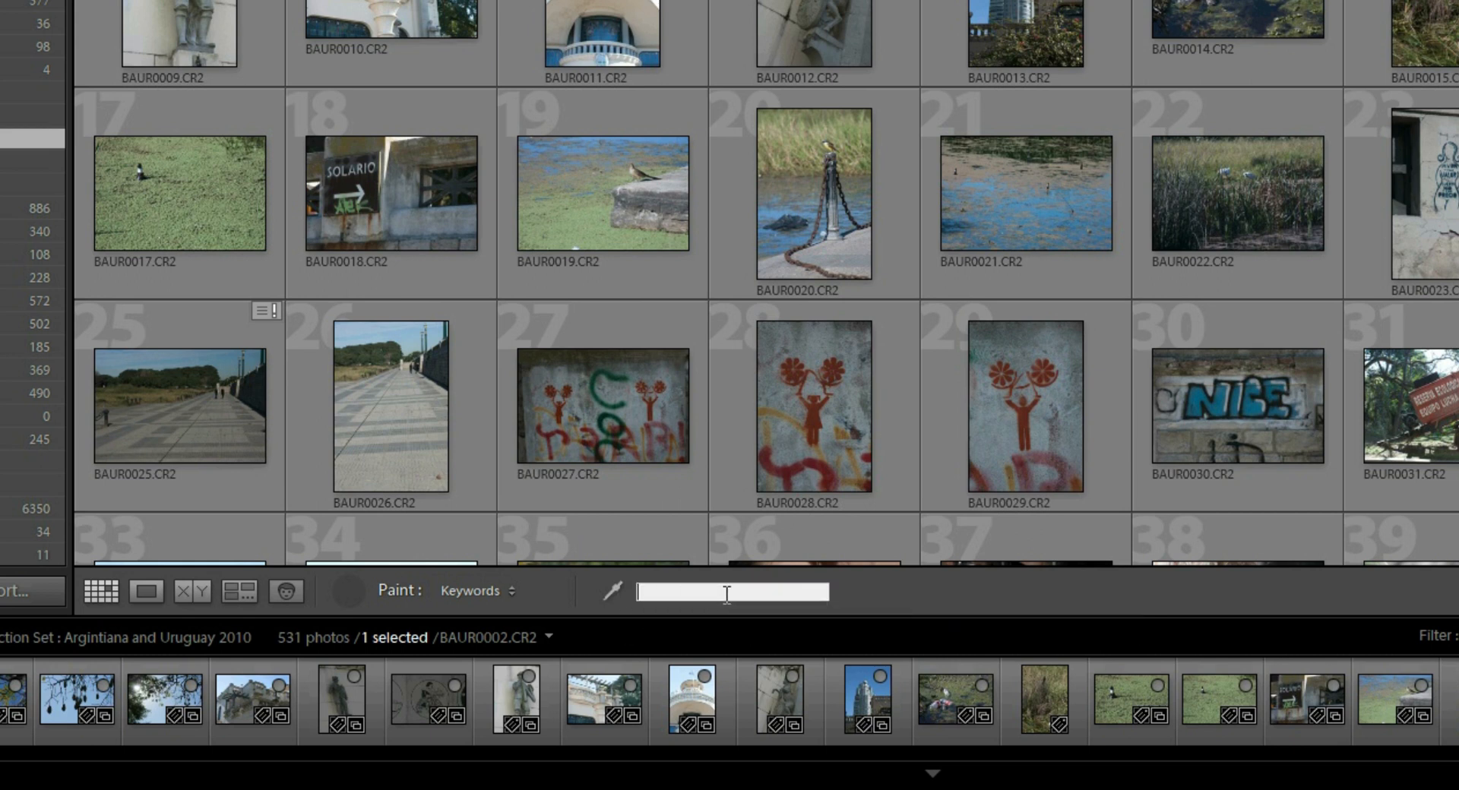
{"action": "type", "text": "Blue Sky"}
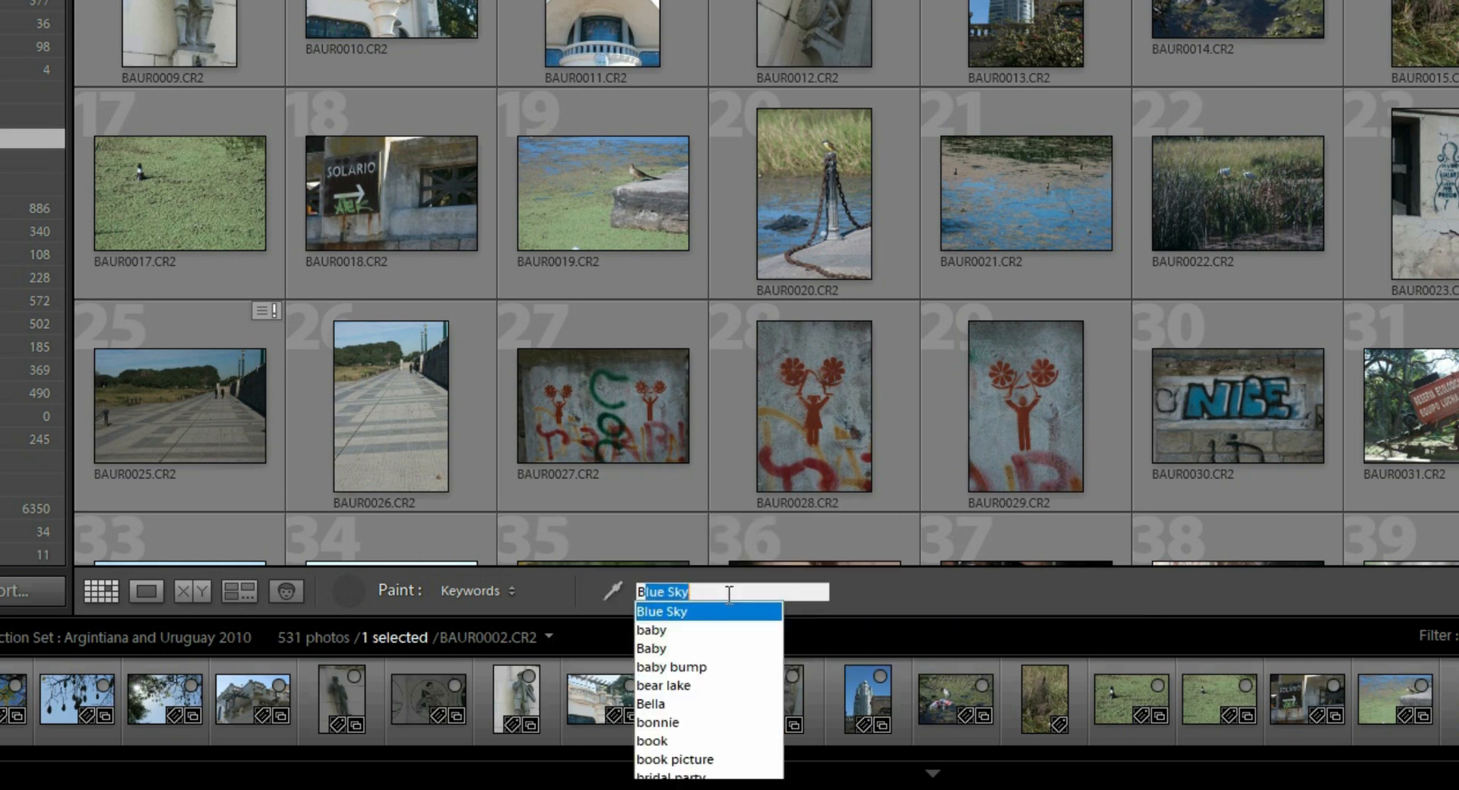
{"action": "left_click", "coordinate": [698, 611]}
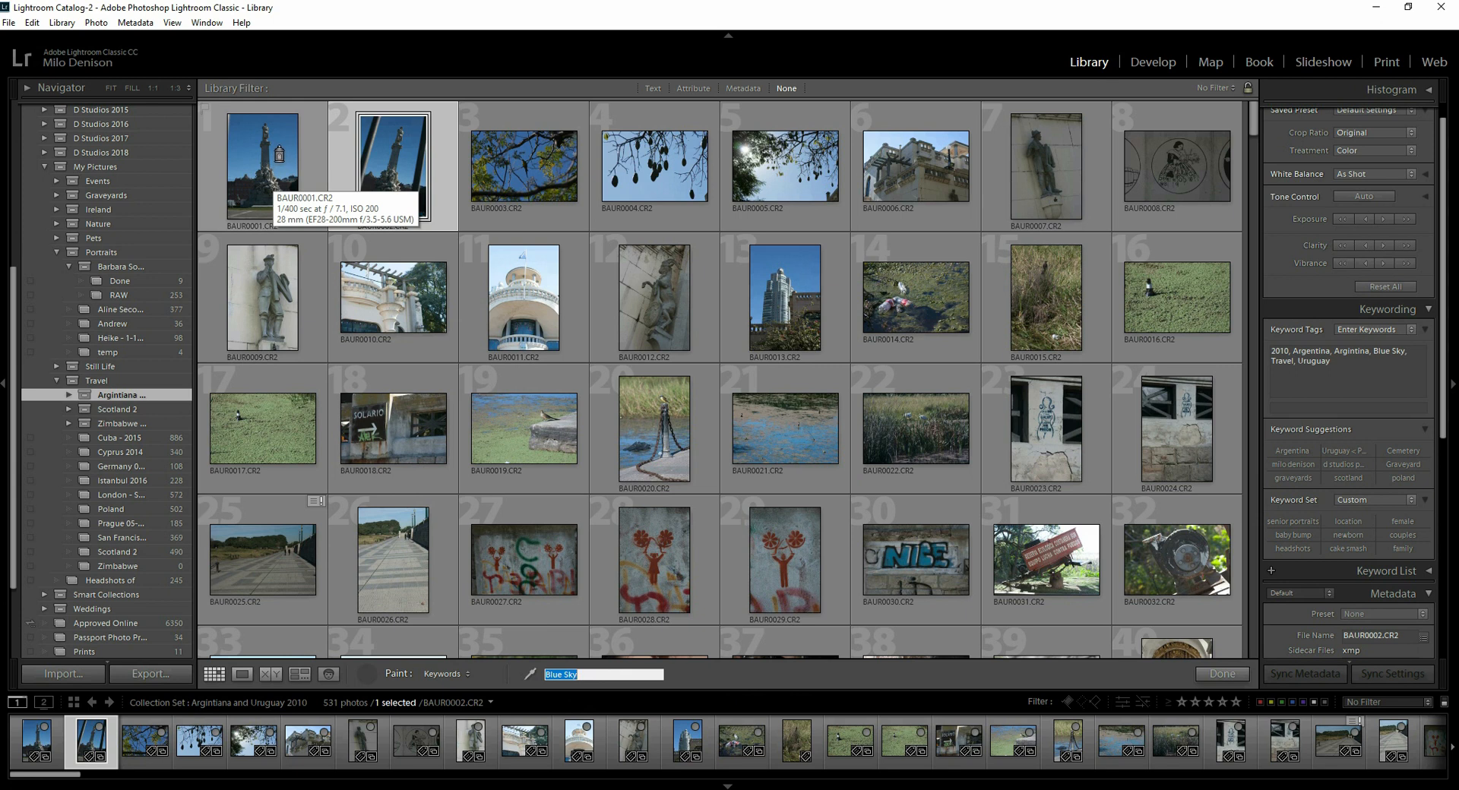
Paint the Blue Sky keyword onto photos BAUR0001, BAUR0003, BAUR0004, BAUR0005 and BAUR0013.
{"action": "left_click", "coordinate": [280, 155]}
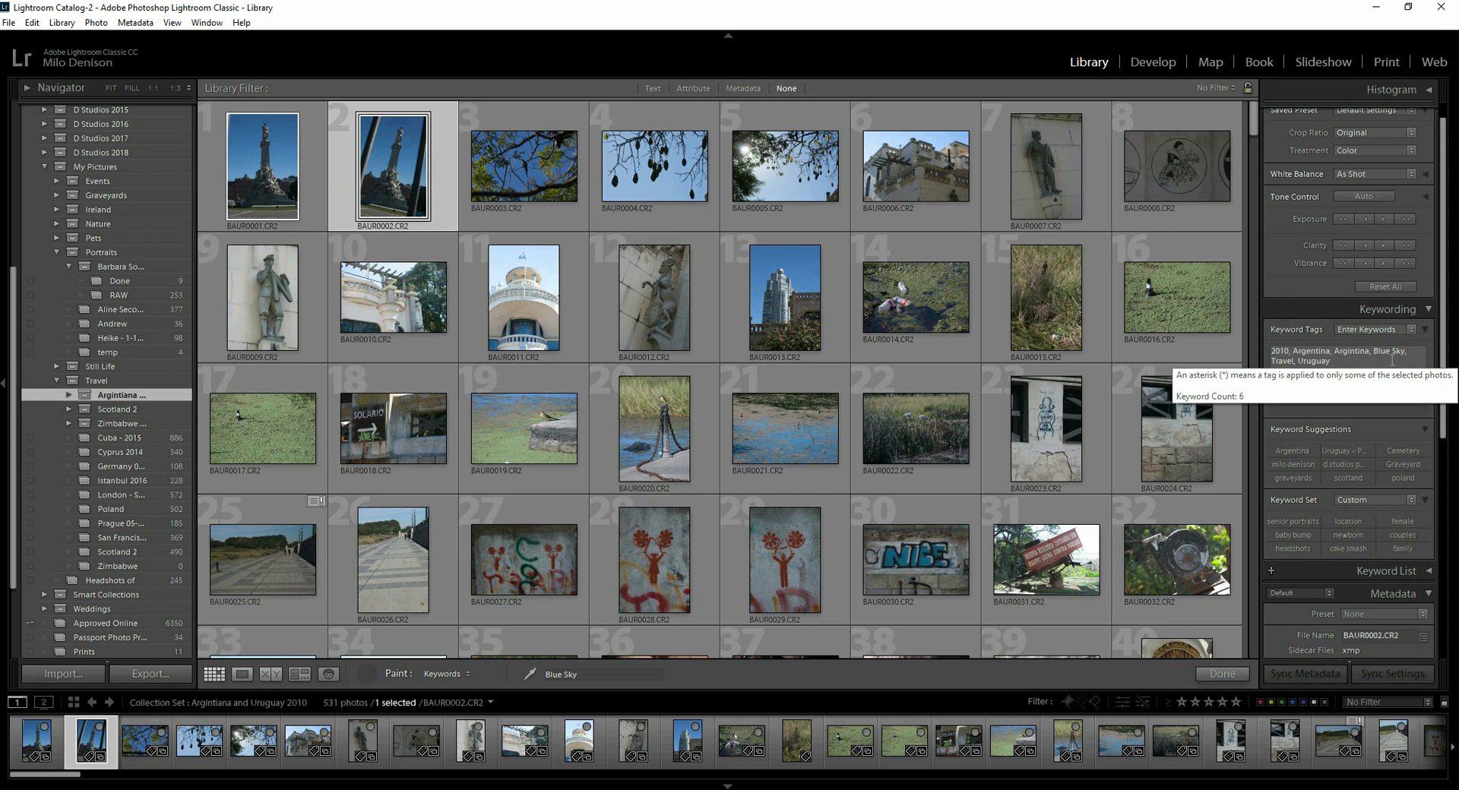
{"action": "left_click", "coordinate": [384, 166]}
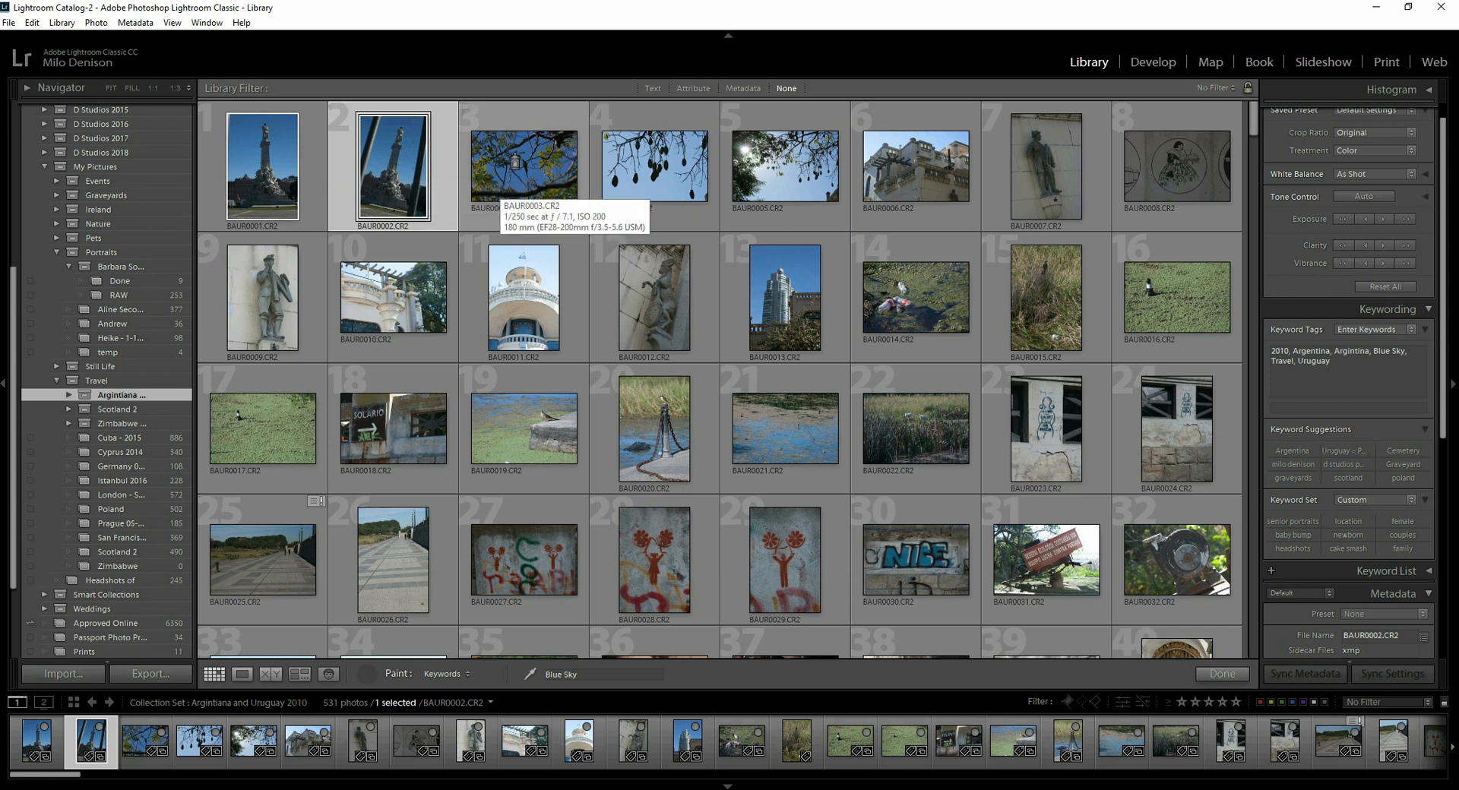
{"action": "left_click", "coordinate": [515, 162]}
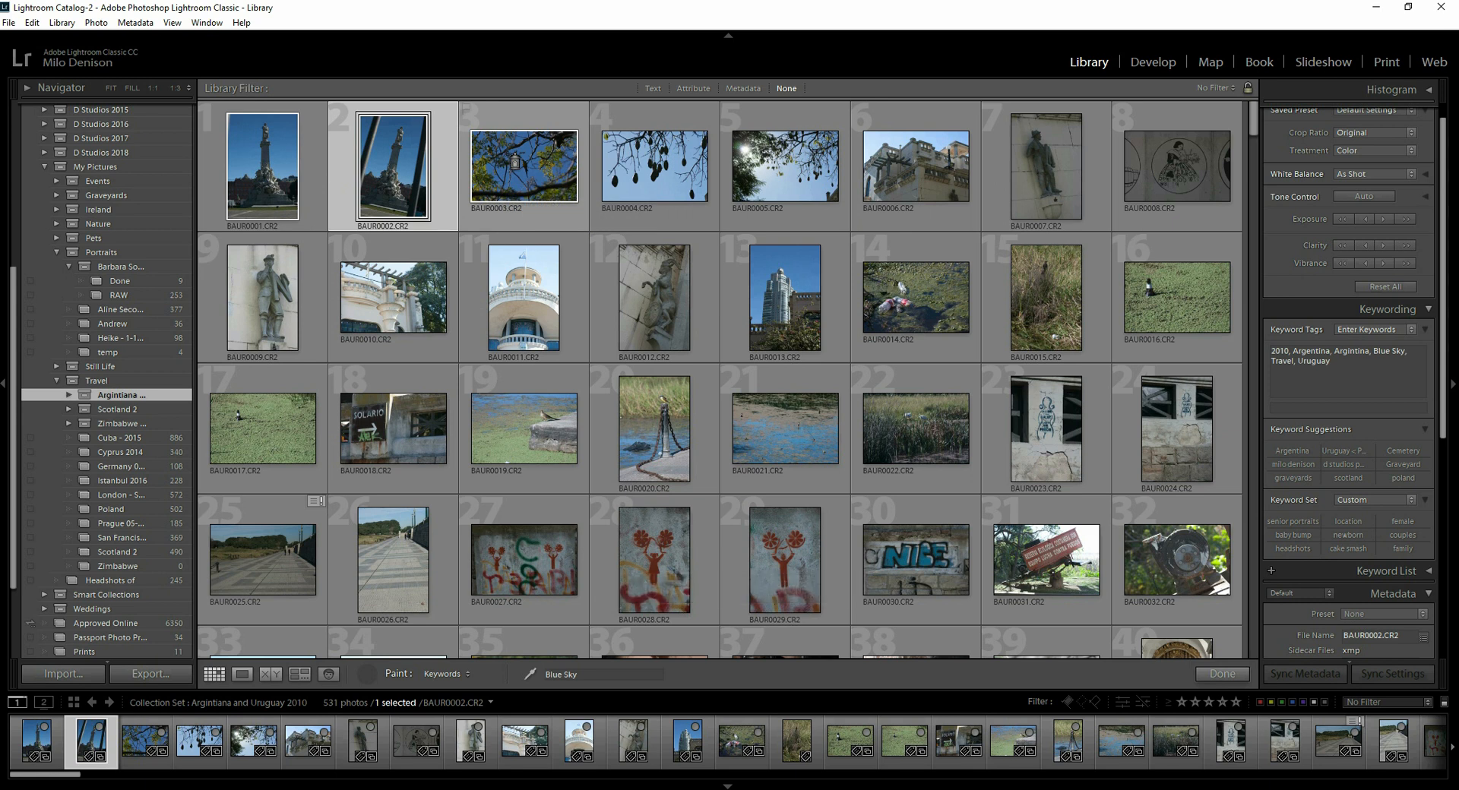
{"action": "left_click_drag", "start_coordinate": [608, 162], "coordinate": [759, 163]}
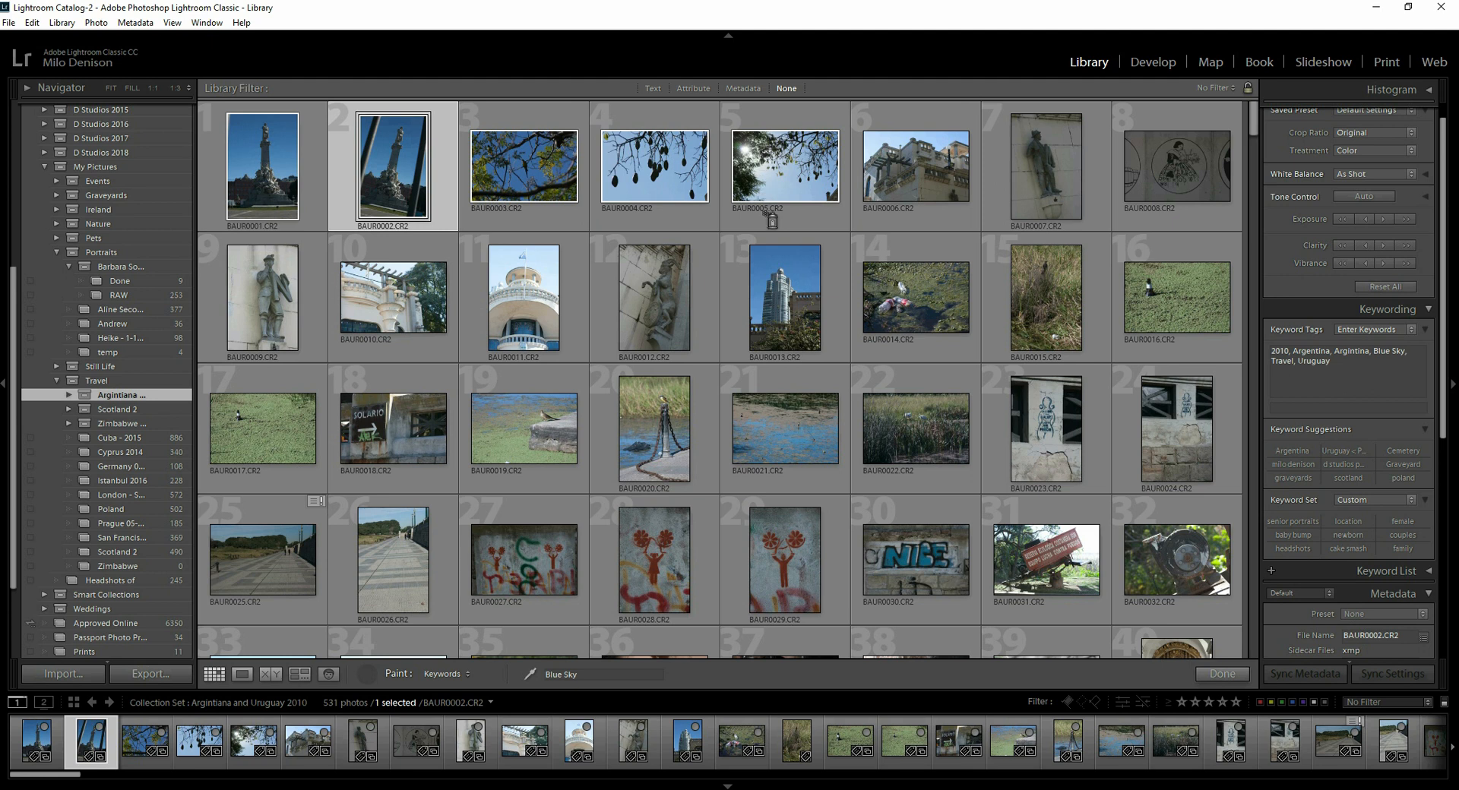
{"action": "left_click", "coordinate": [771, 293]}
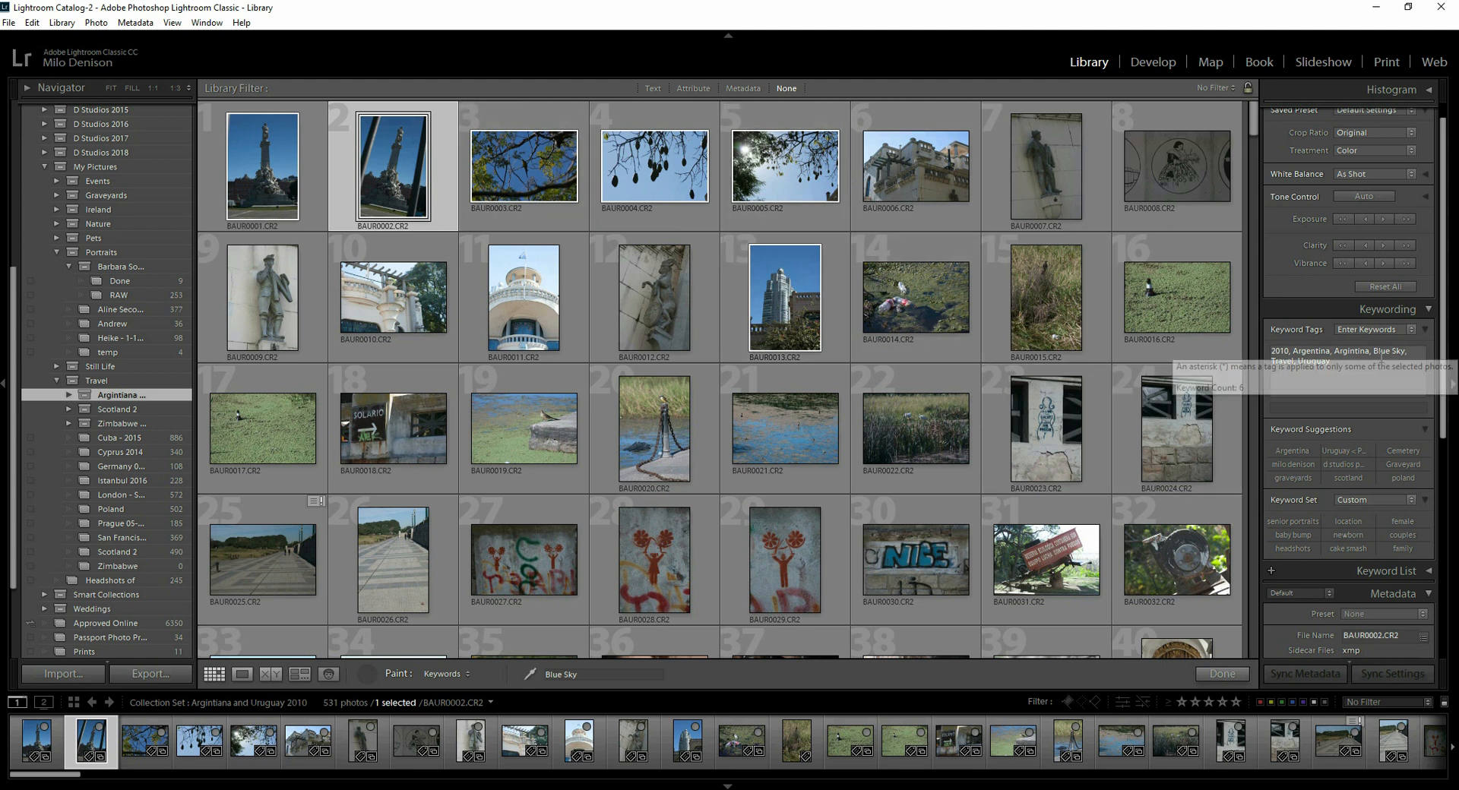
Paint the Blue Sky keyword onto the marsh photo BAUR0014 and erase it from that photo again.
{"action": "left_click", "coordinate": [933, 312]}
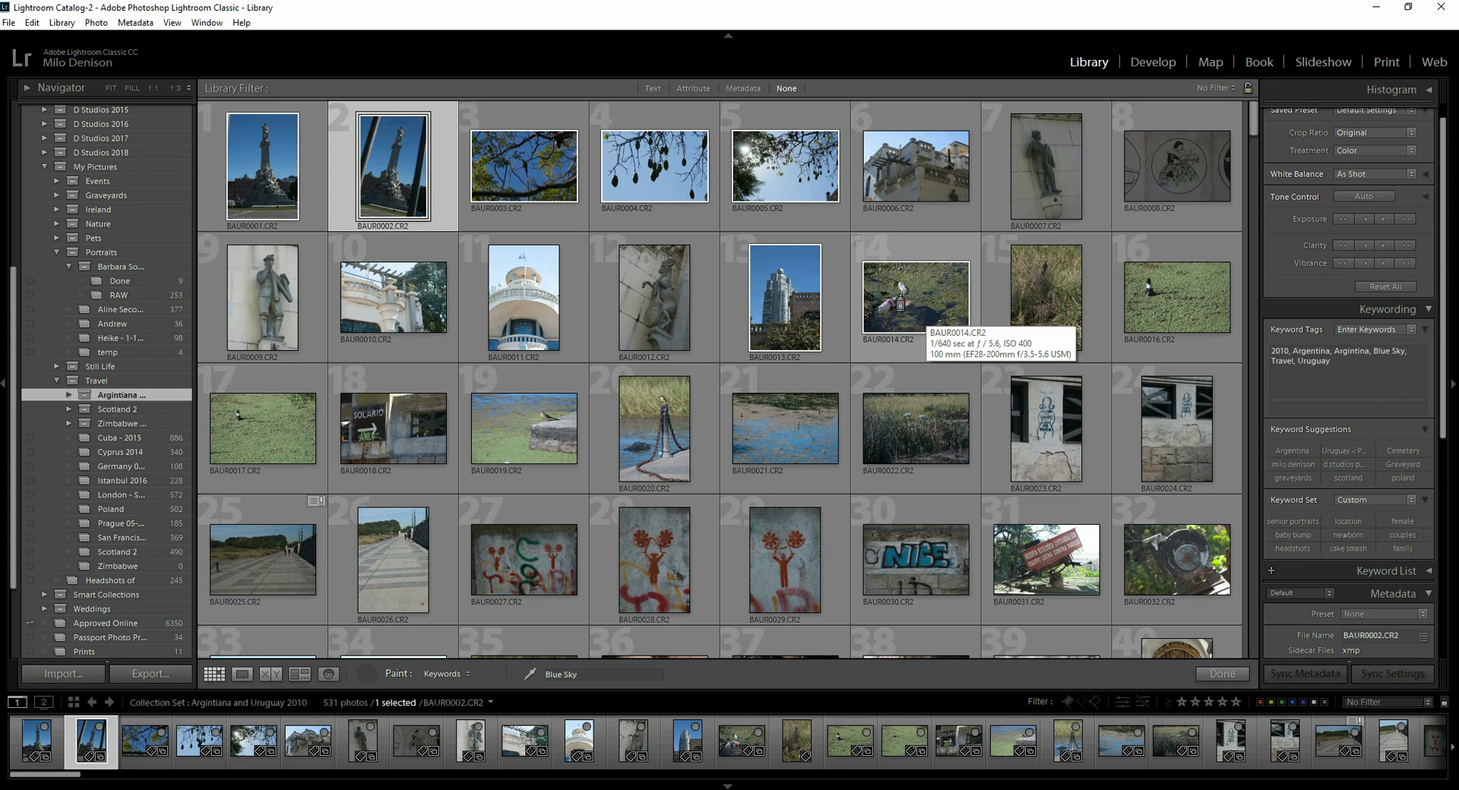
{"action": "key", "text": "alt"}
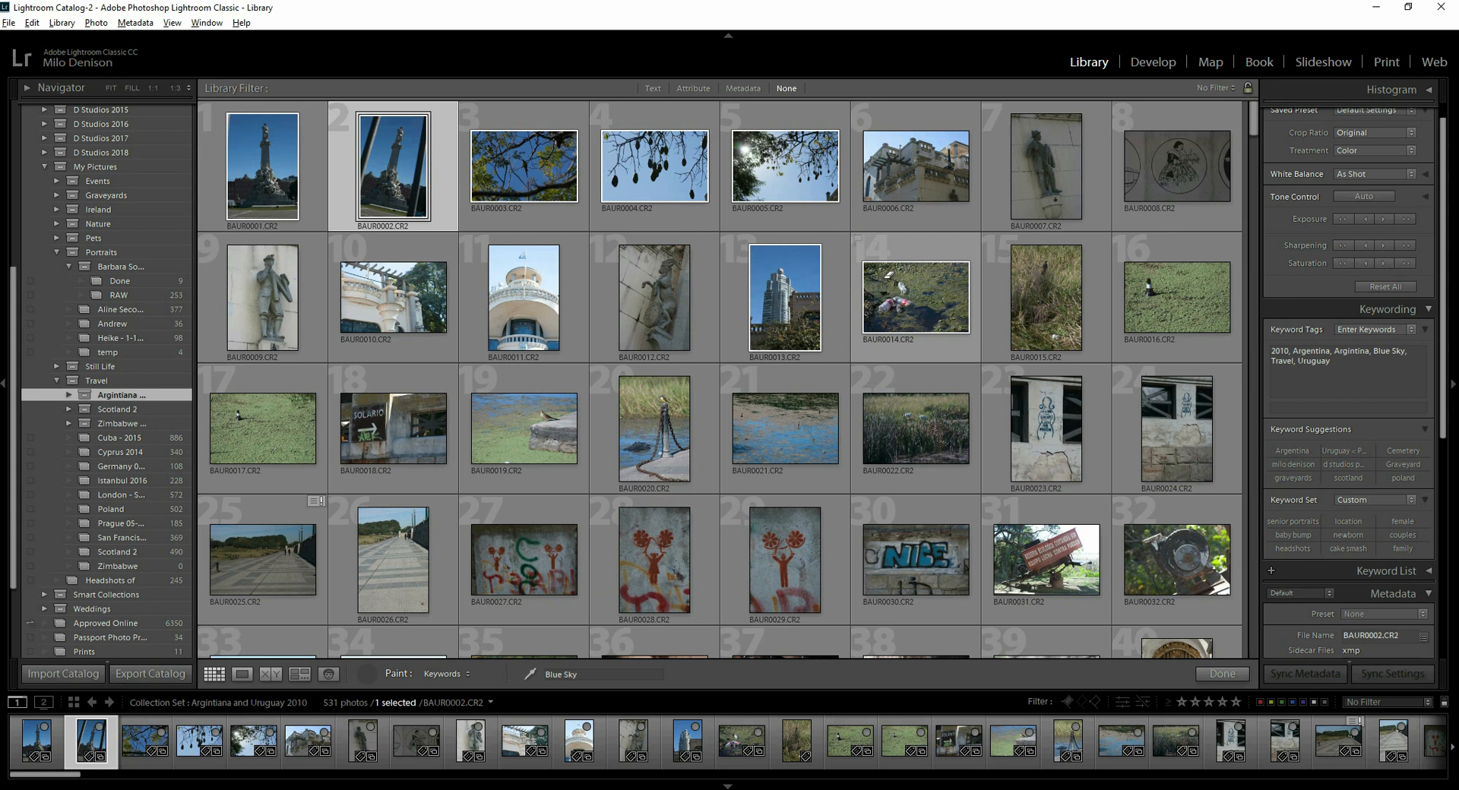
{"action": "left_click", "coordinate": [895, 286], "text": "alt"}
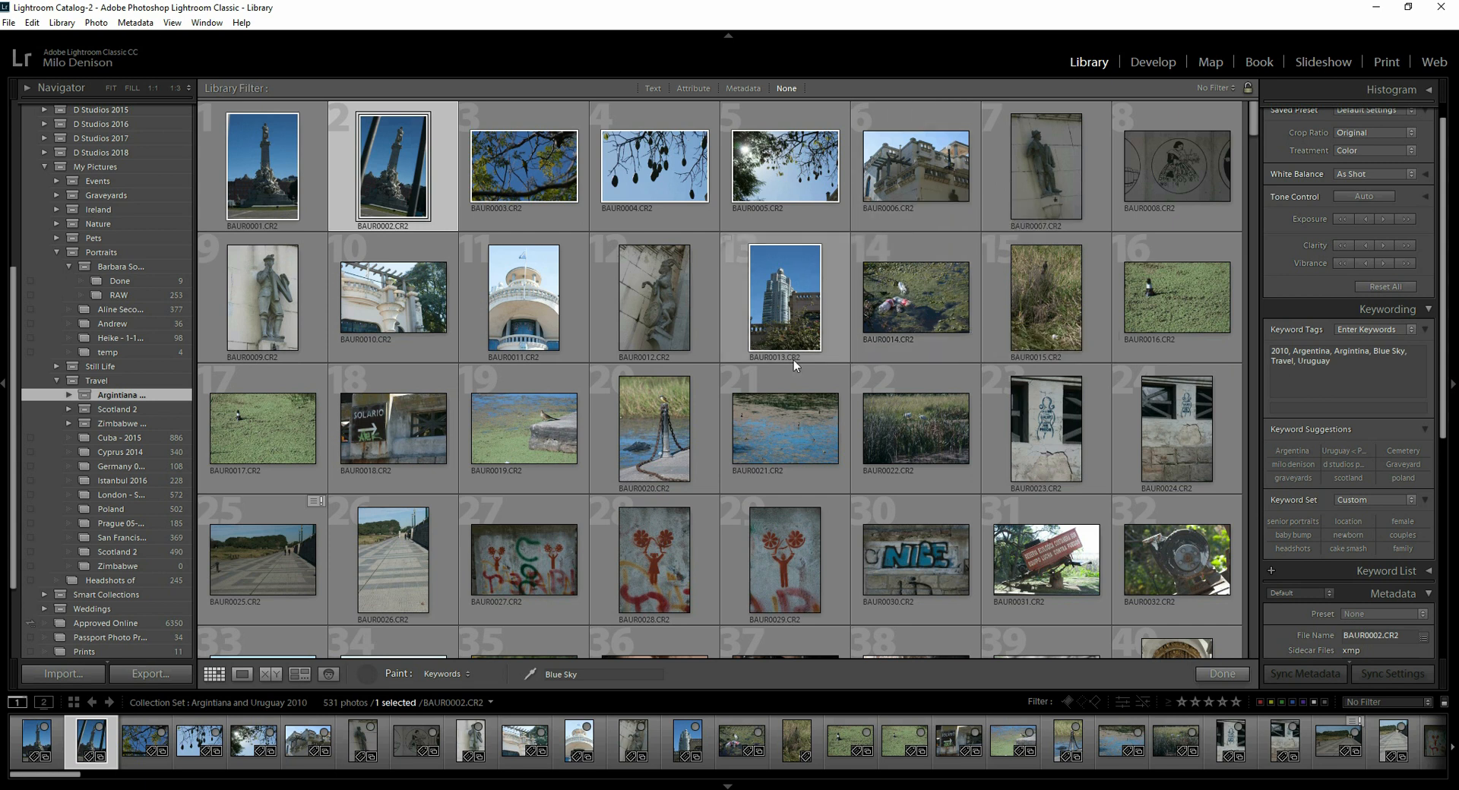
Paint the Blue Sky keyword onto the lighthouse photos BAUR0499 and BAUR0498, and finish painting.
{"action": "scroll", "coordinate": [791, 390], "scroll_direction": "down", "scroll_amount": 10}
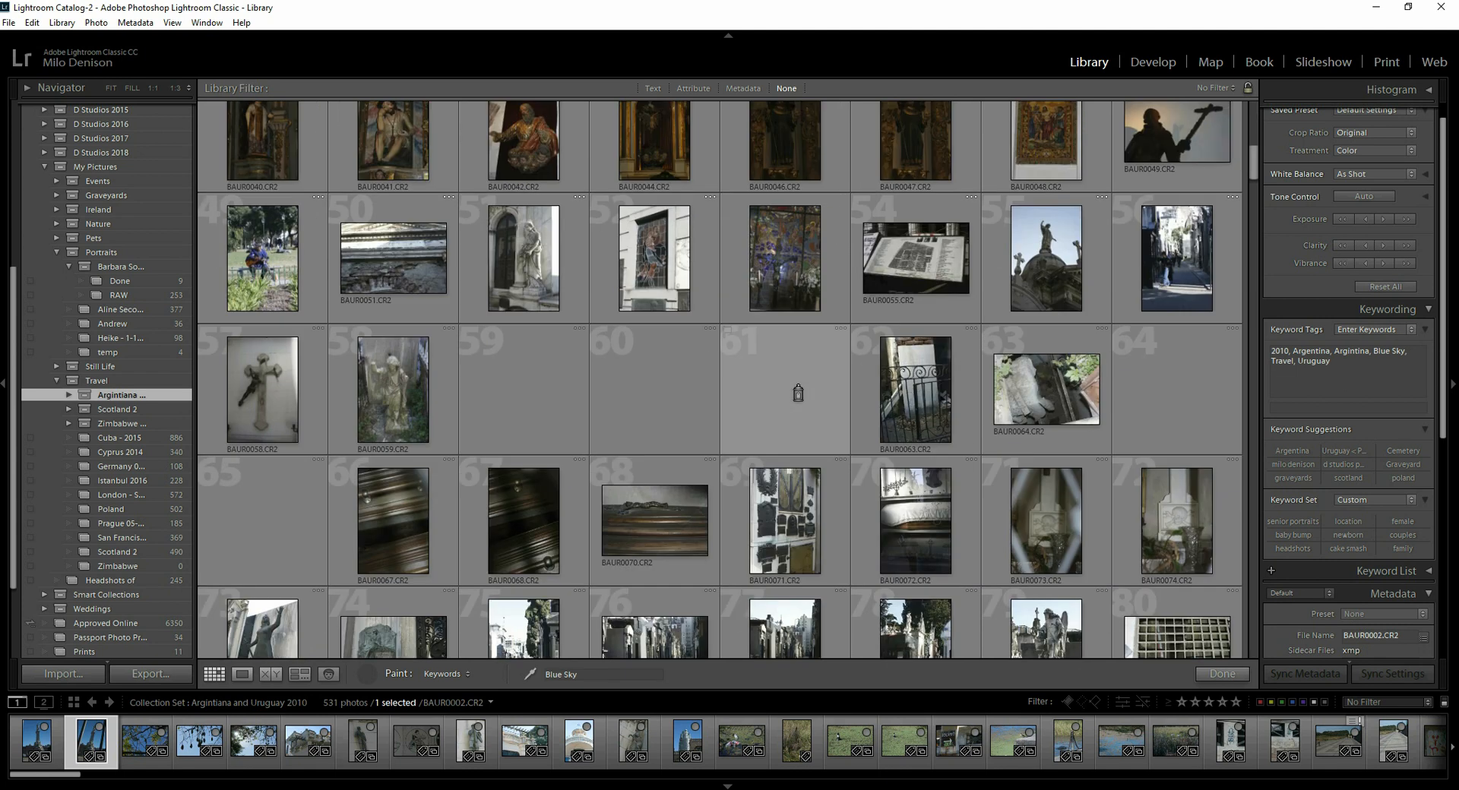
{"action": "scroll", "coordinate": [787, 380], "scroll_direction": "down", "scroll_amount": 10}
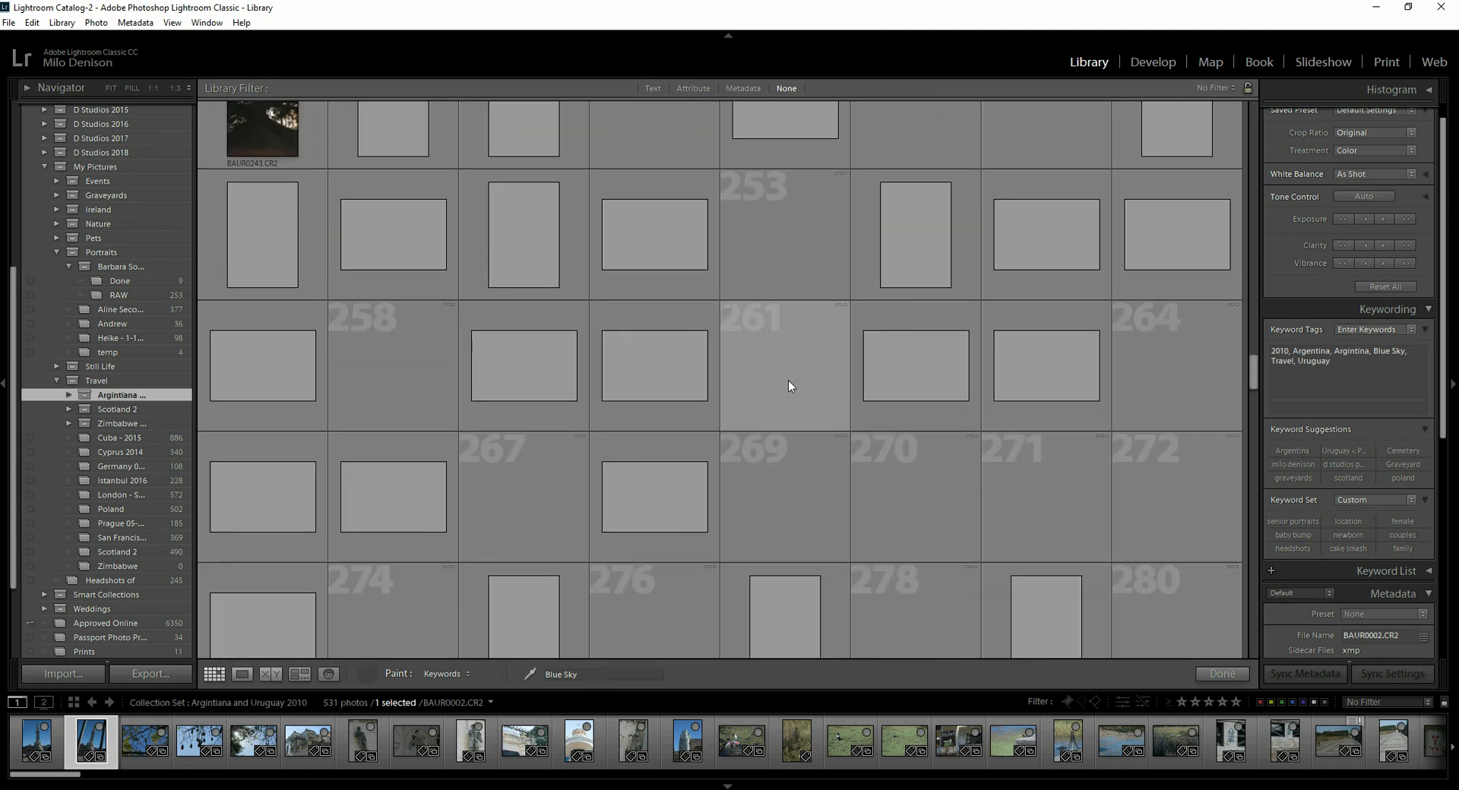
{"action": "scroll", "coordinate": [787, 380], "scroll_direction": "down", "scroll_amount": 10}
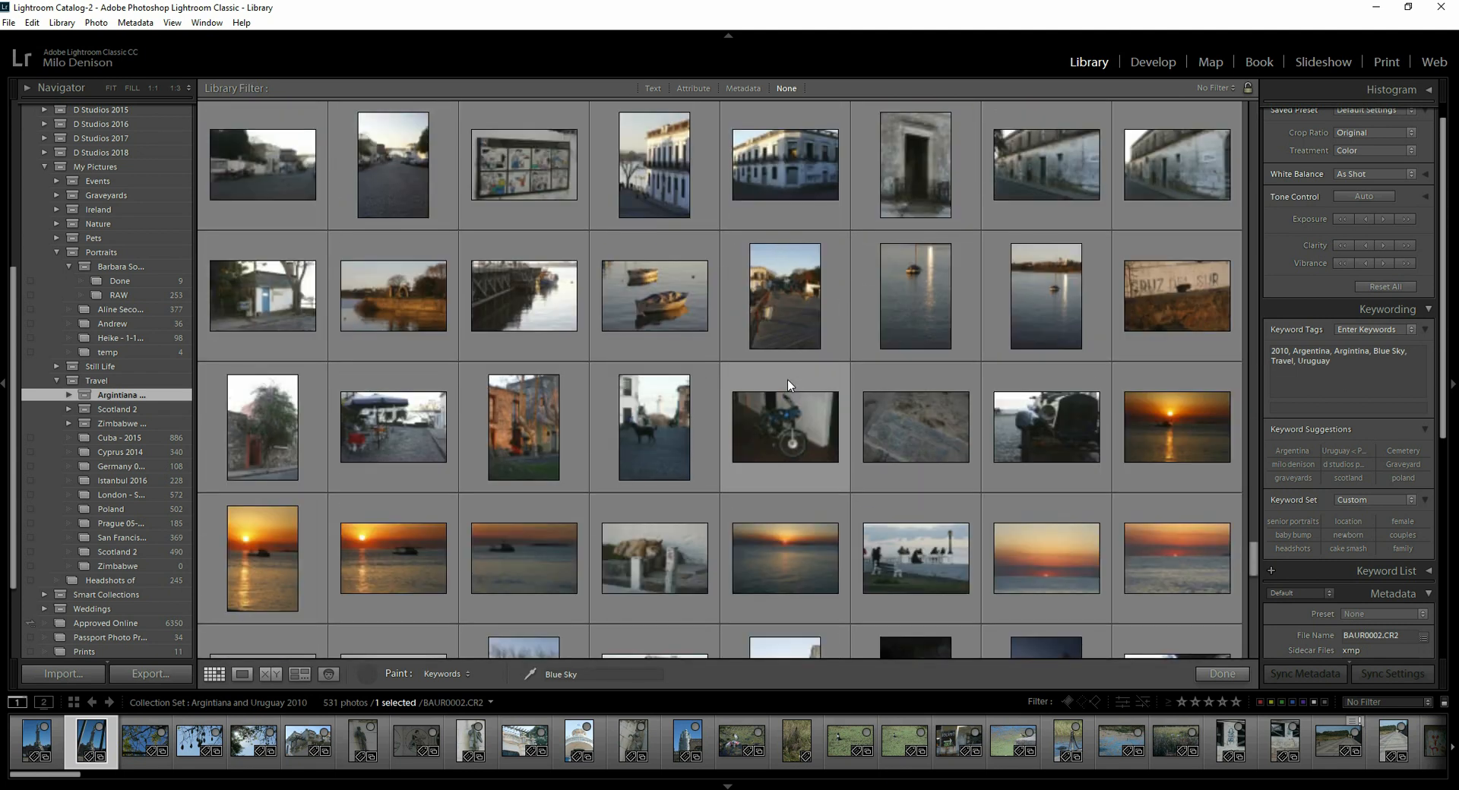
{"action": "scroll", "coordinate": [788, 380], "scroll_direction": "down", "scroll_amount": 5}
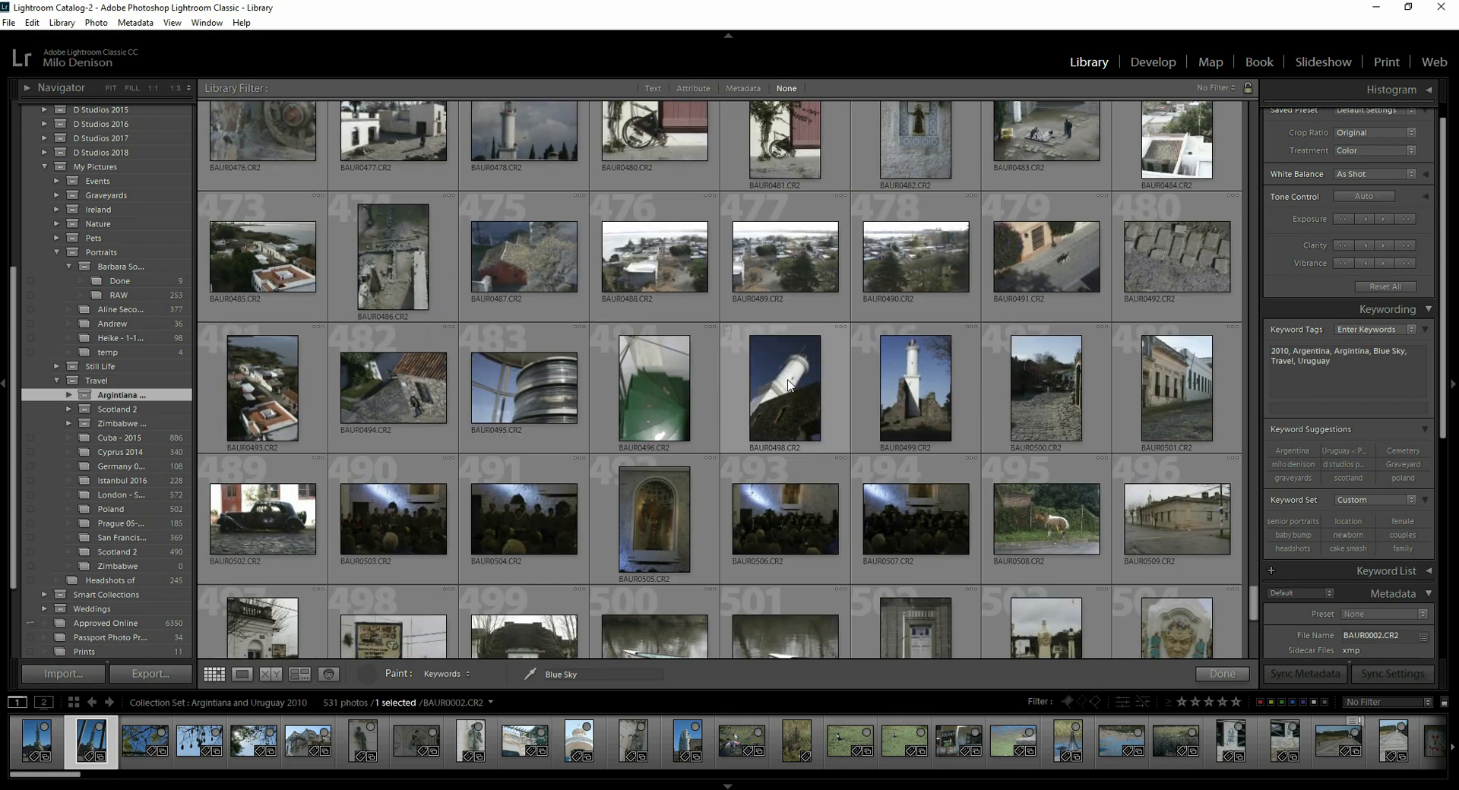
{"action": "left_click", "coordinate": [916, 379]}
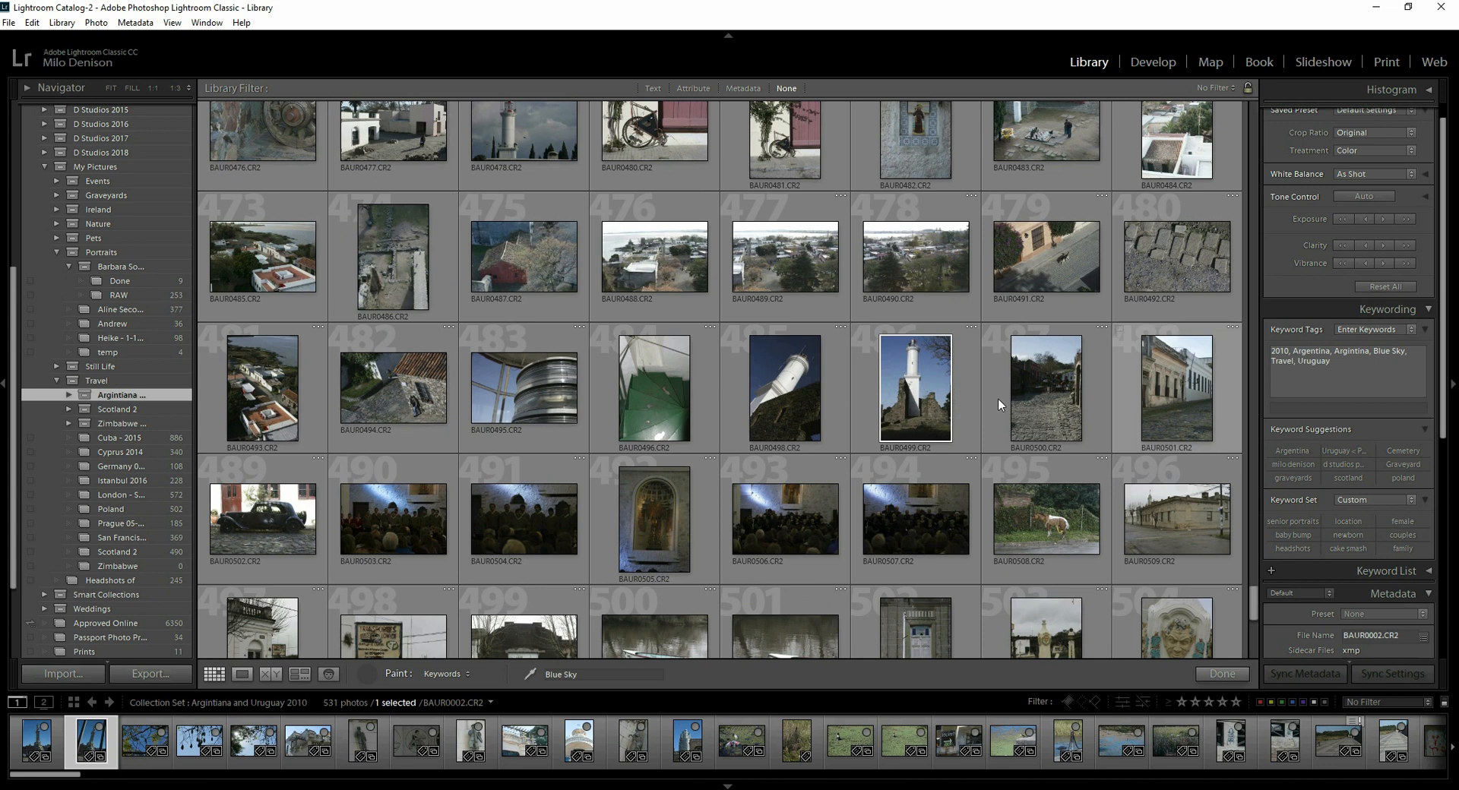
{"action": "left_click", "coordinate": [790, 405]}
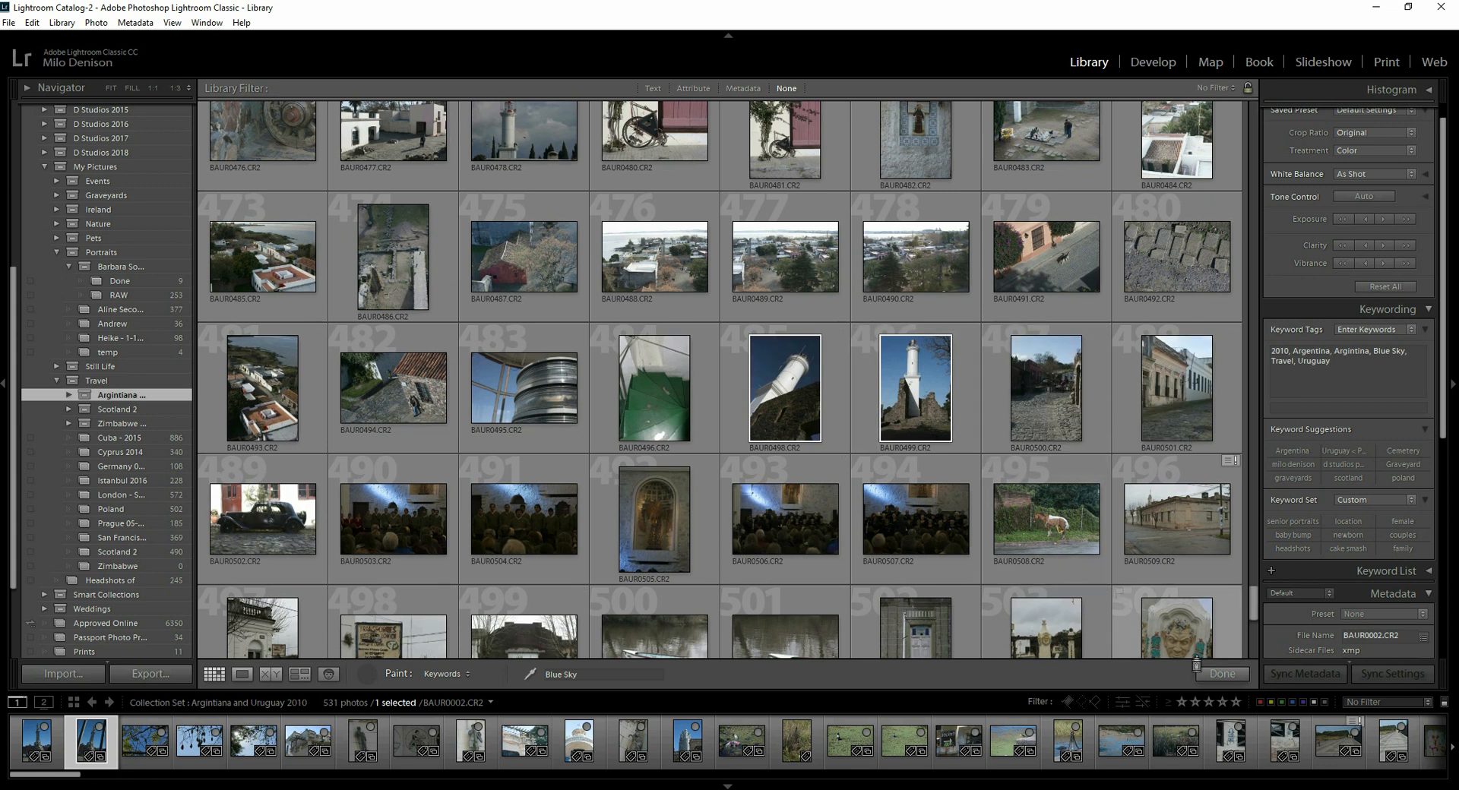
{"action": "left_click", "coordinate": [1237, 677]}
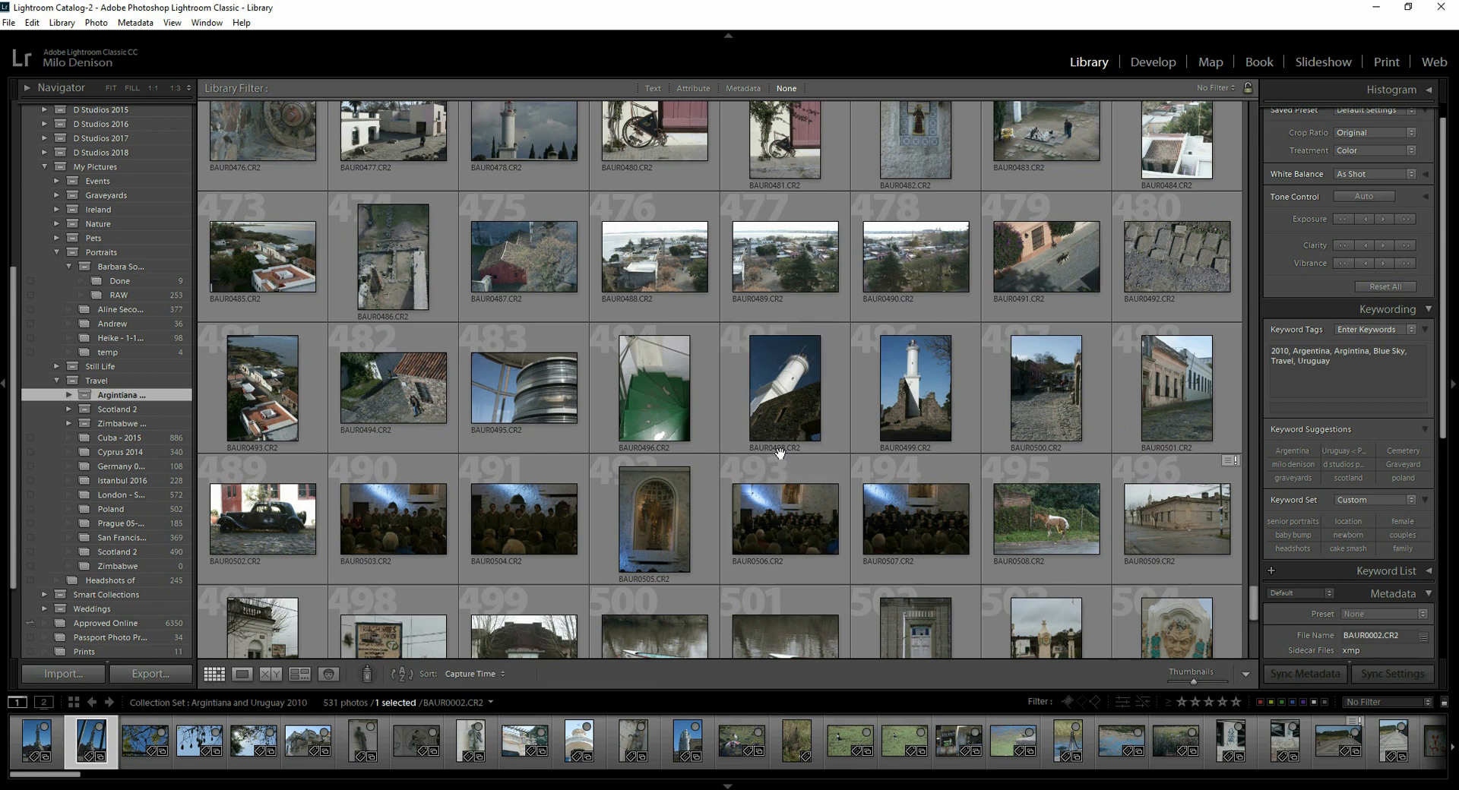
Activate the Painter tool again and set it to paint the green color label.
{"action": "left_click", "coordinate": [366, 676]}
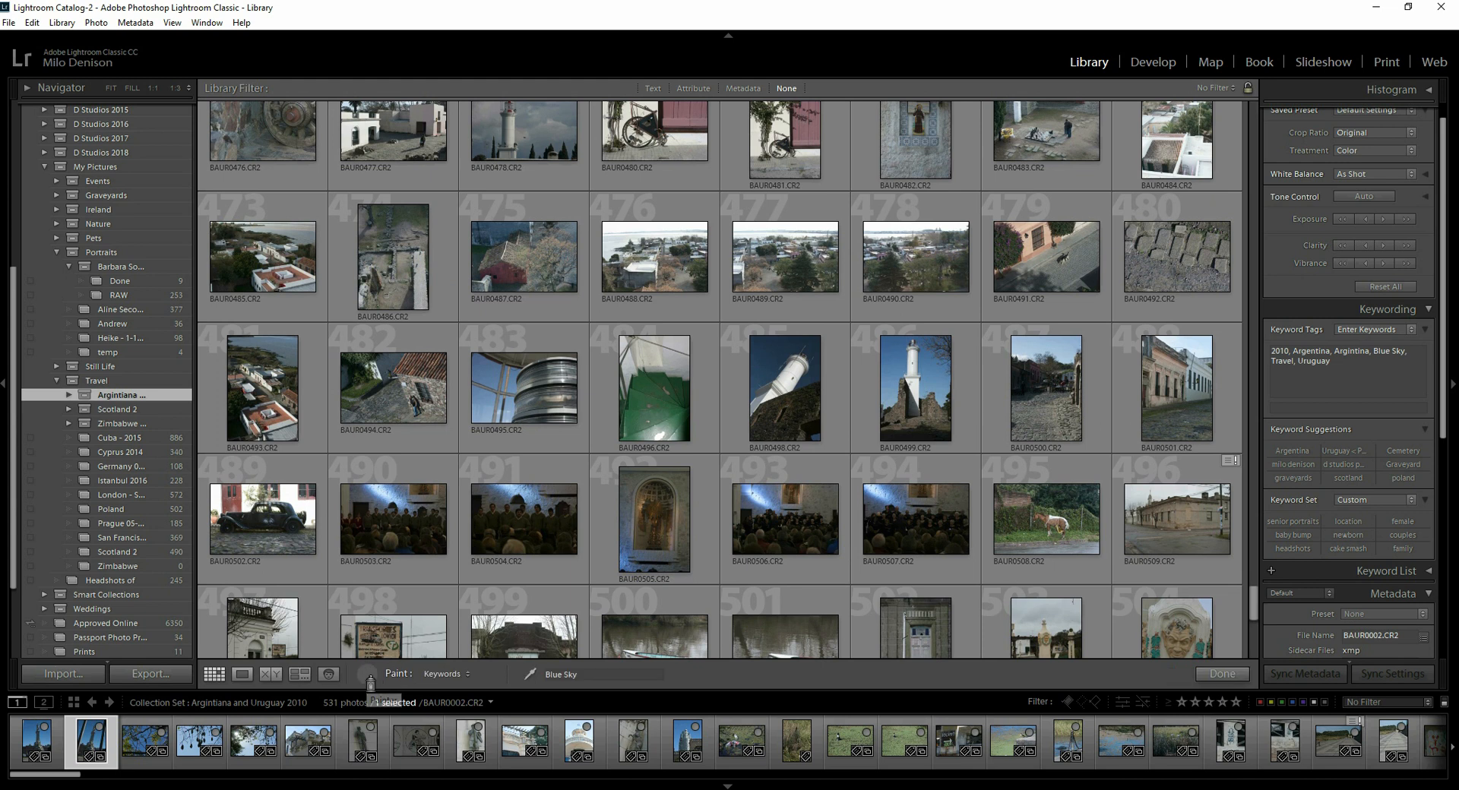
{"action": "left_click", "coordinate": [457, 673]}
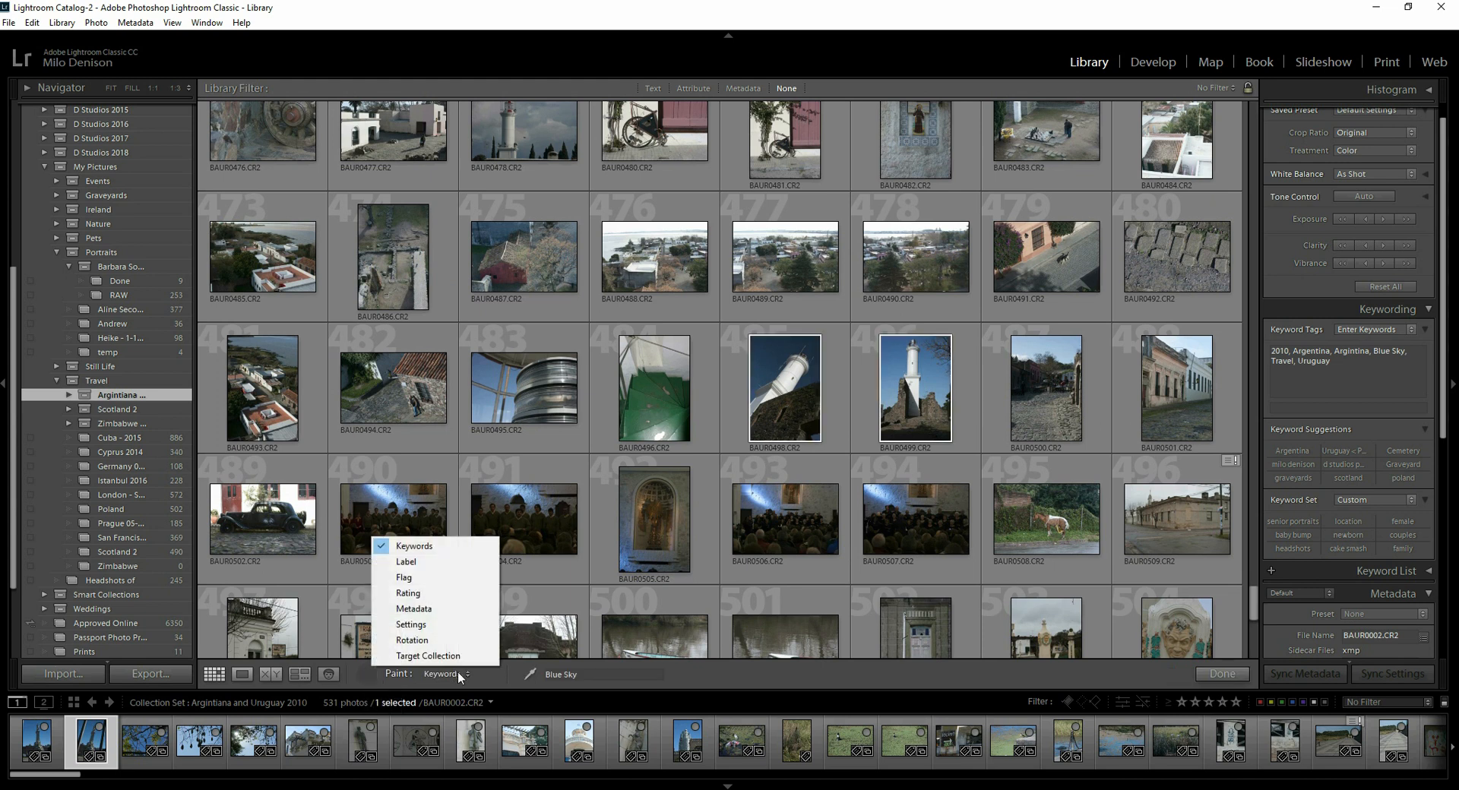
{"action": "left_click", "coordinate": [430, 570]}
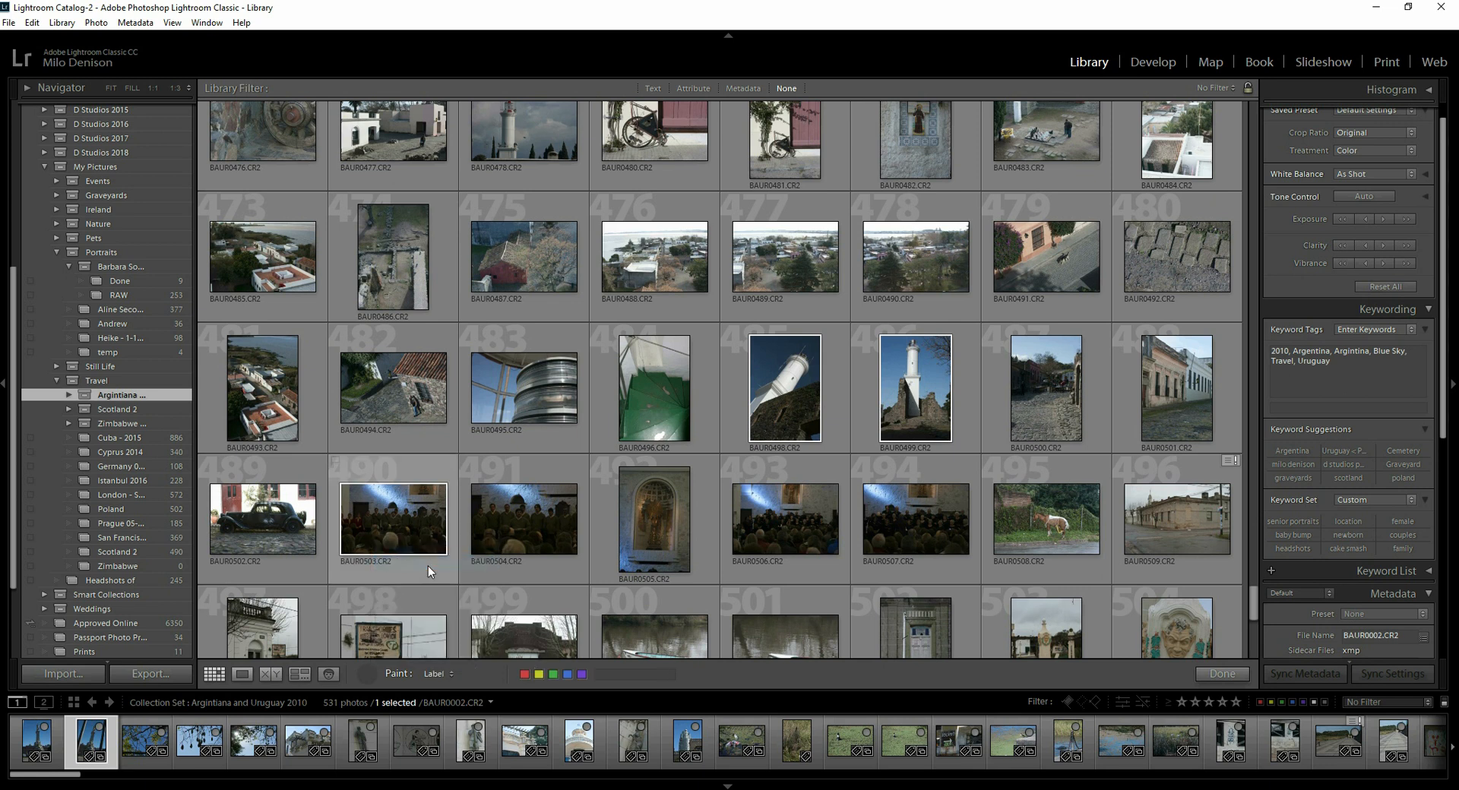
{"action": "left_click", "coordinate": [555, 676]}
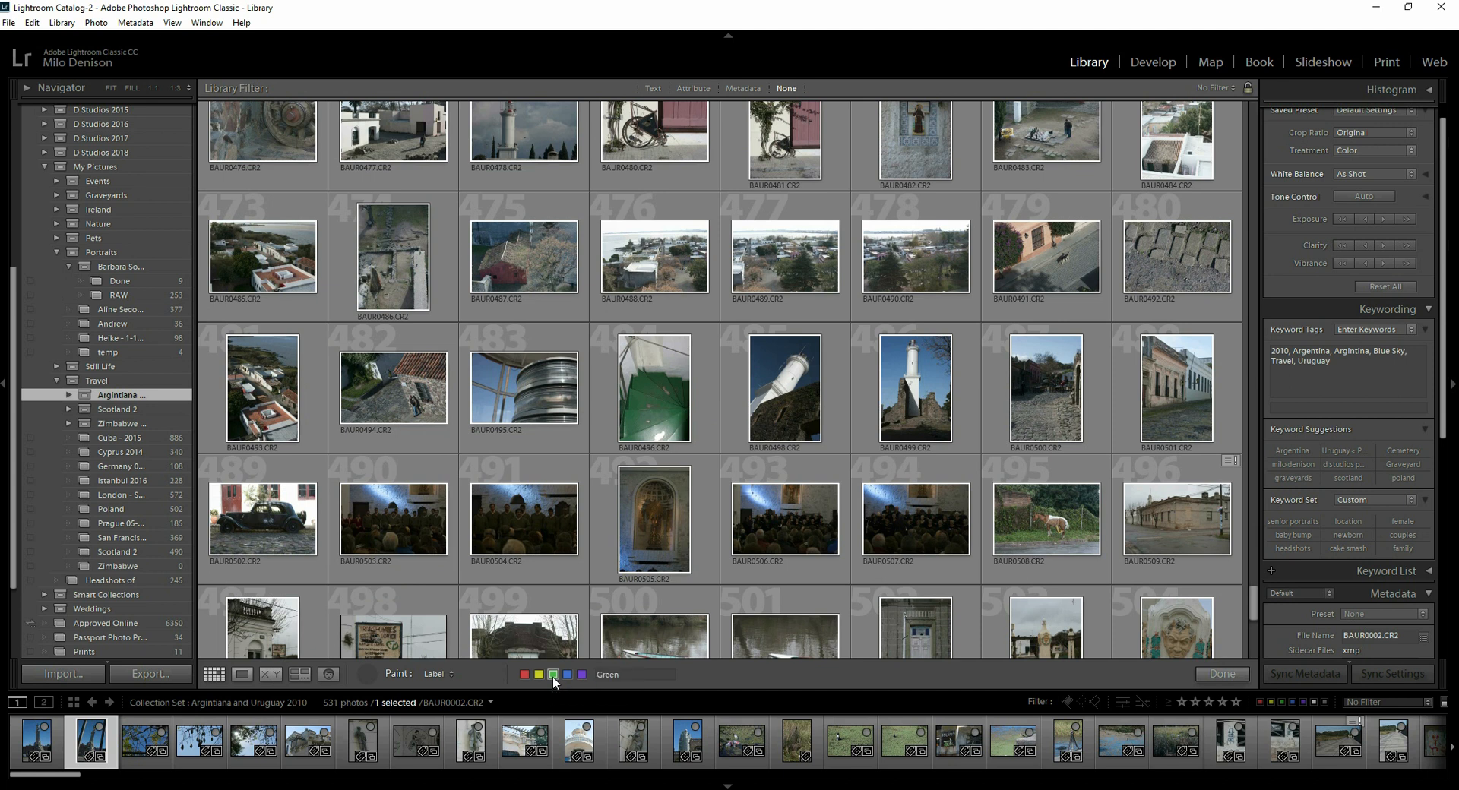
Paint the green label onto photos BAUR0495, BAUR0496 and BAUR0491.
{"action": "left_click", "coordinate": [512, 391]}
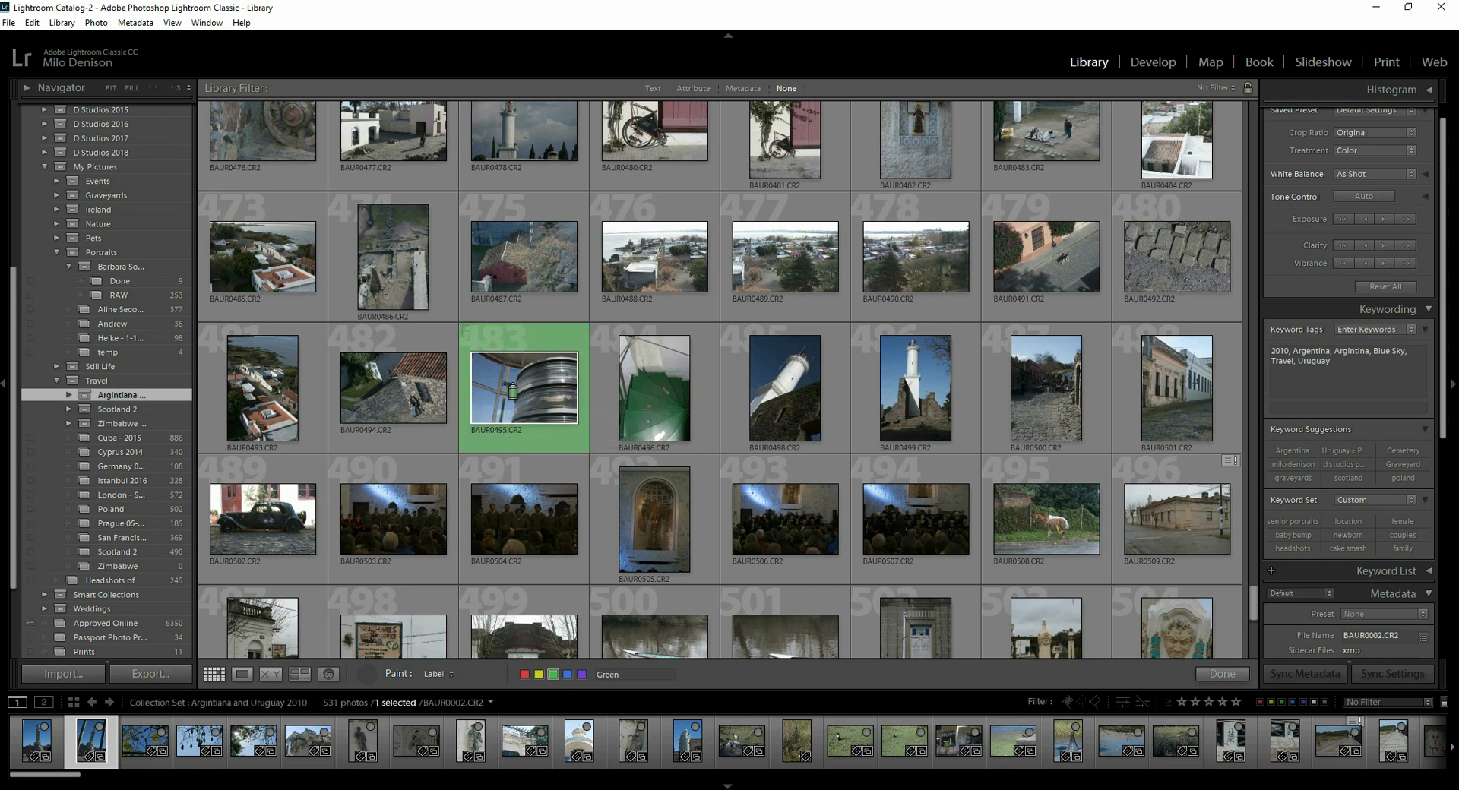
{"action": "left_click", "coordinate": [637, 391]}
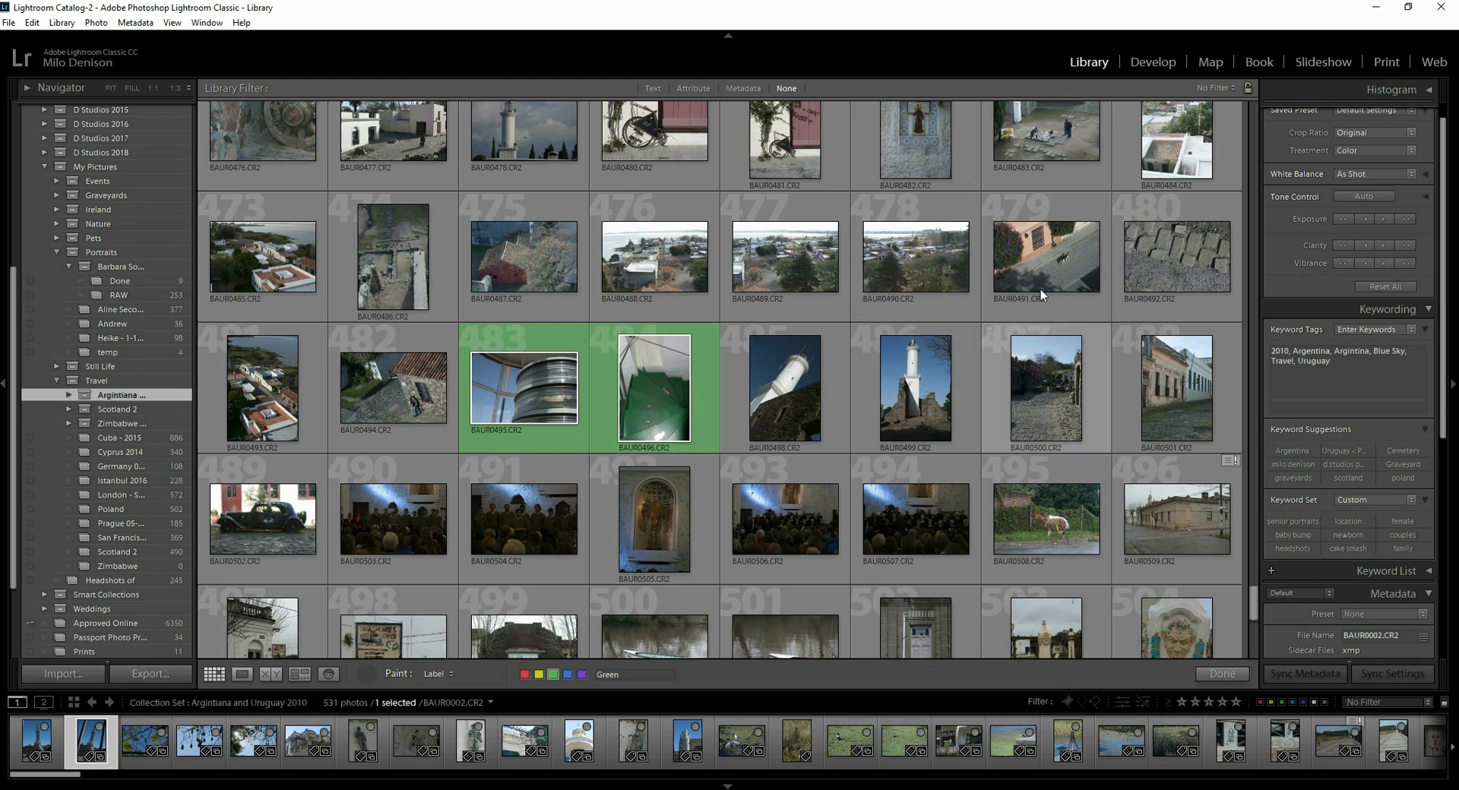
{"action": "left_click", "coordinate": [1047, 260]}
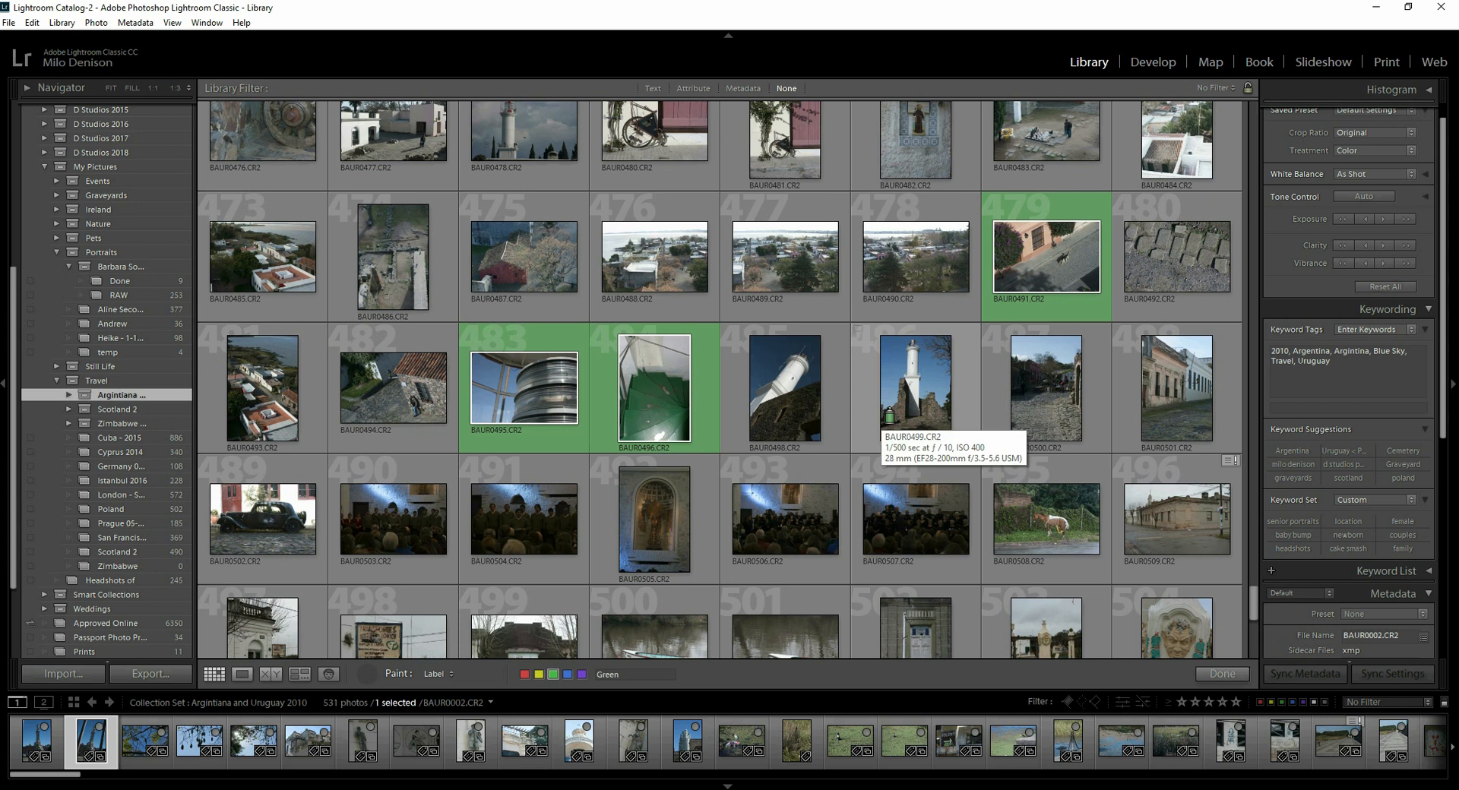
Erase the green label from photos BAUR0491, BAUR0496 and BAUR0495, and finish painting.
{"action": "key", "text": "alt"}
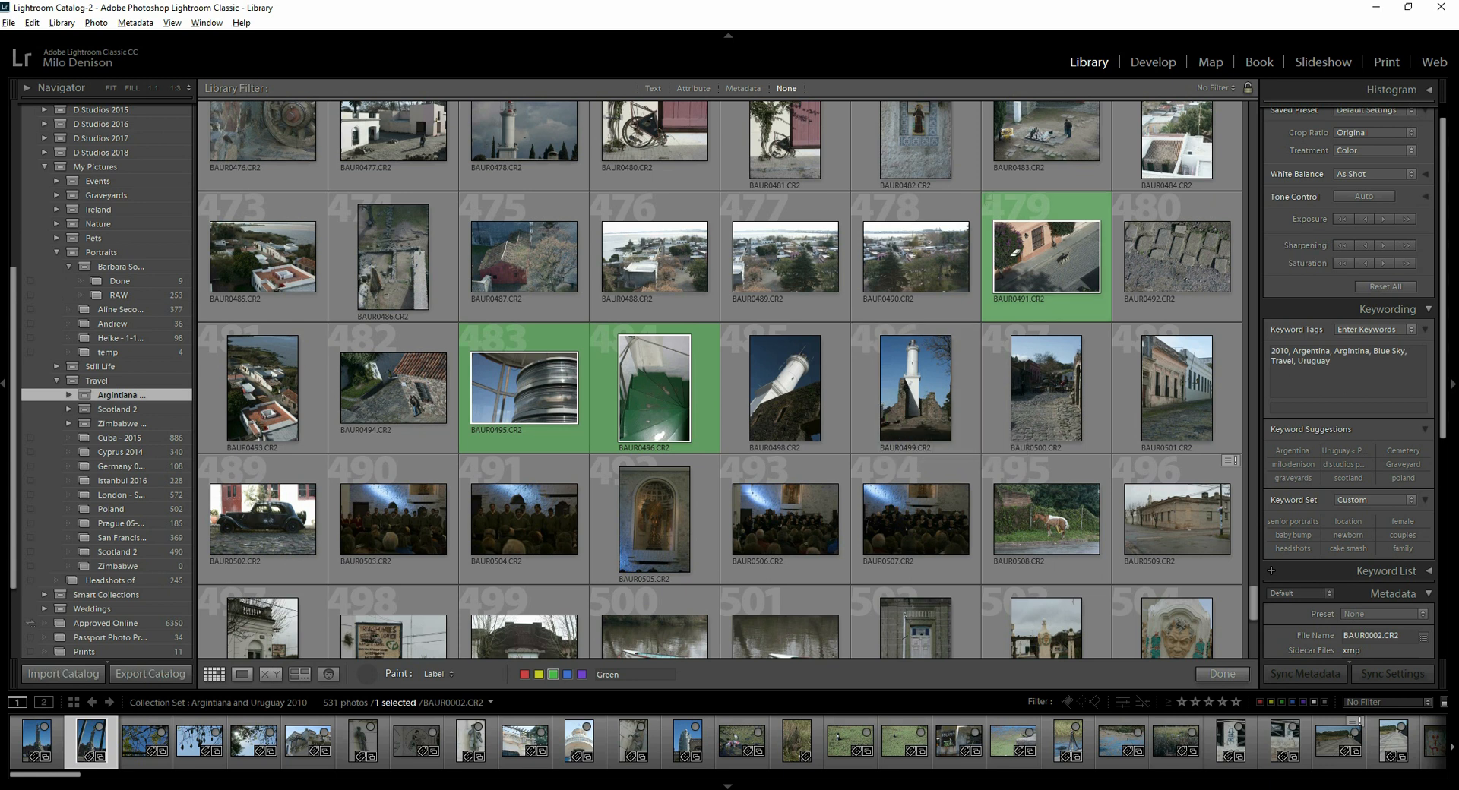
{"action": "left_click", "coordinate": [1047, 258], "text": "alt"}
{"action": "left_click", "coordinate": [669, 380], "text": "alt"}
{"action": "left_click", "coordinate": [541, 392], "text": "alt"}
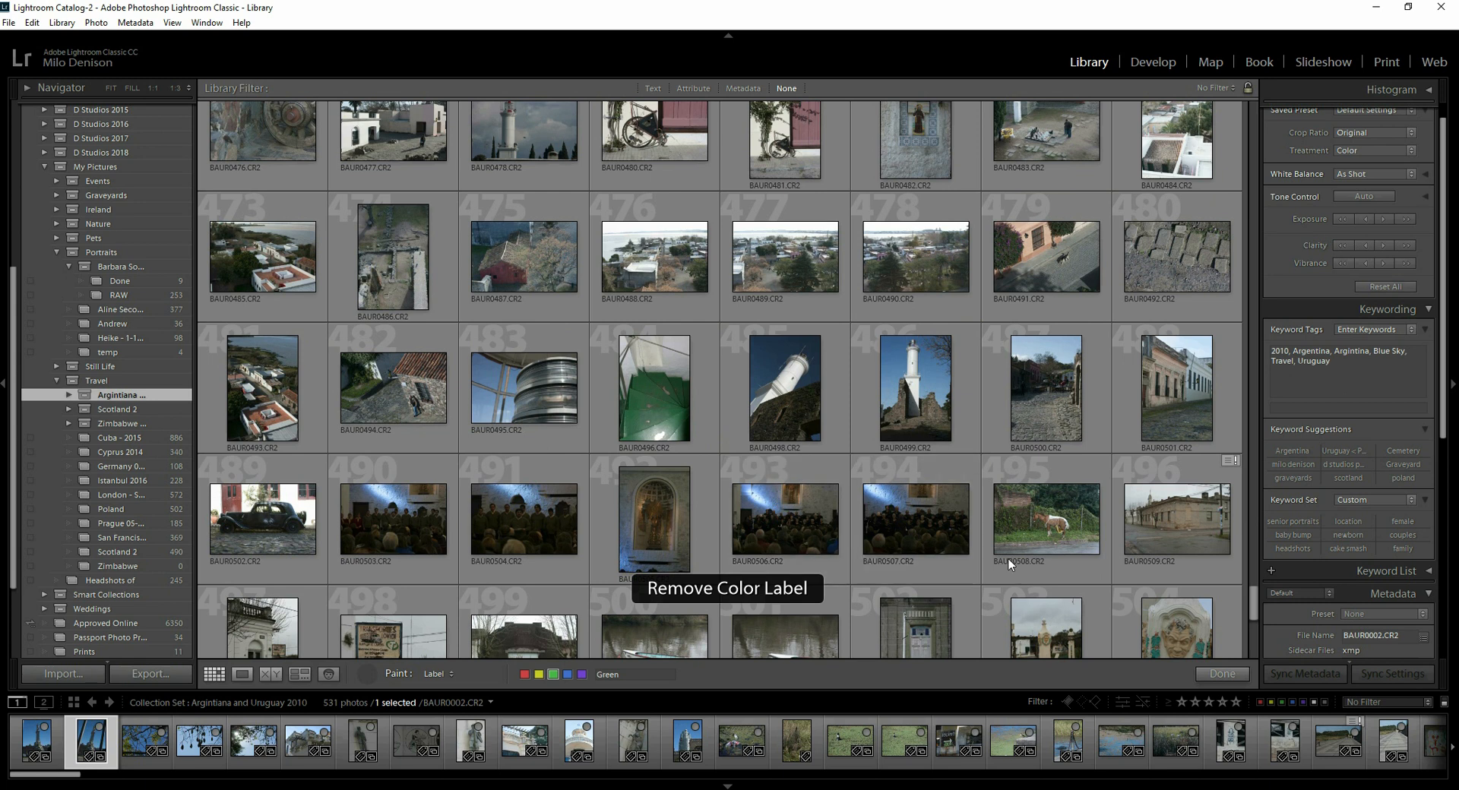
{"action": "left_click", "coordinate": [1223, 674]}
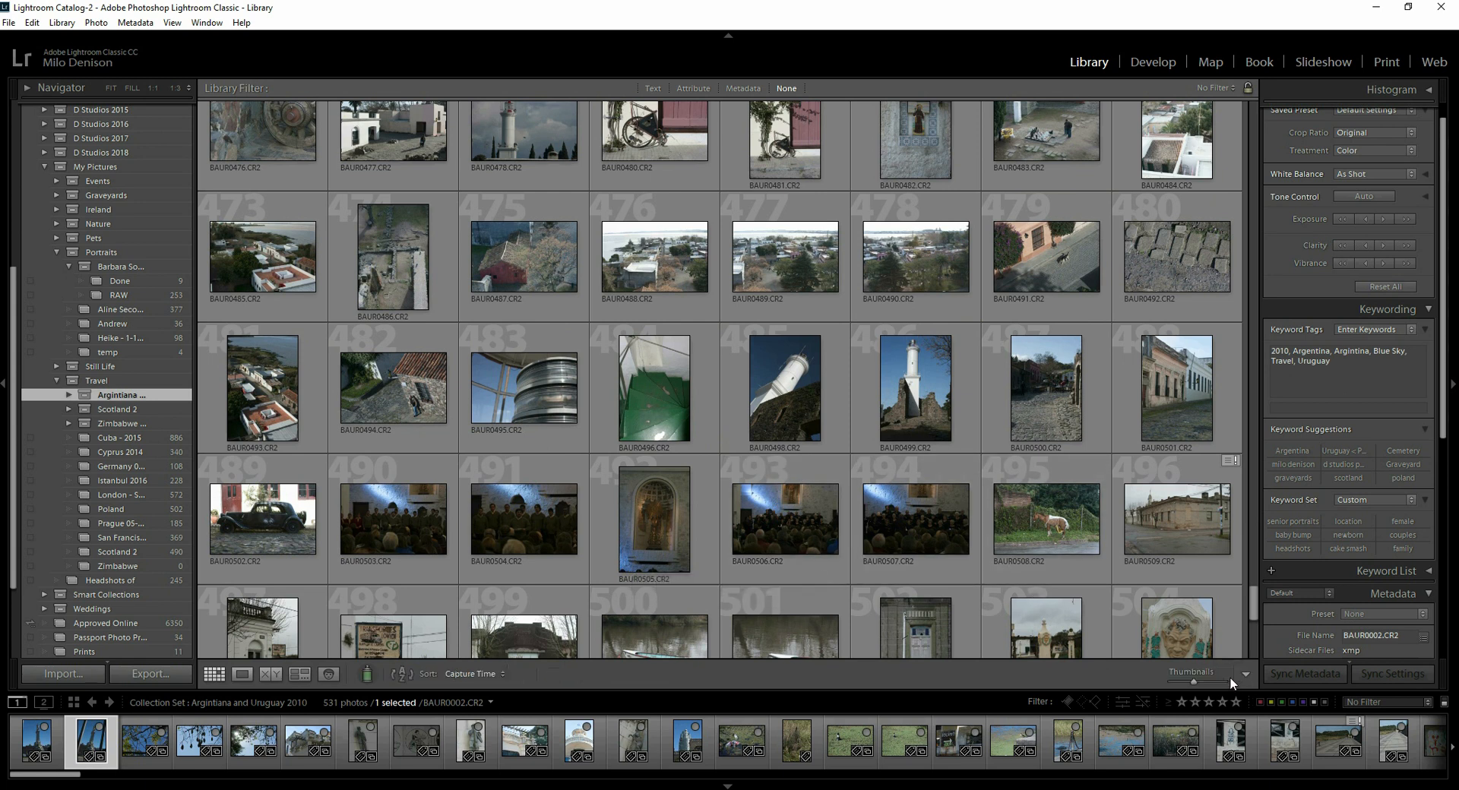